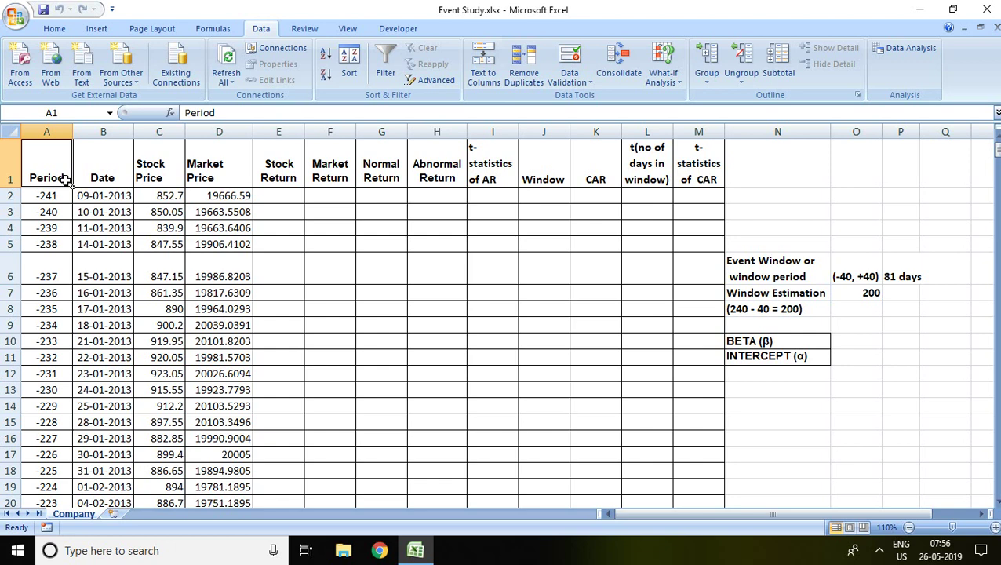
Review the column headings from Date across to t-statistics of CAR
{"action": "key", "text": "Right"}
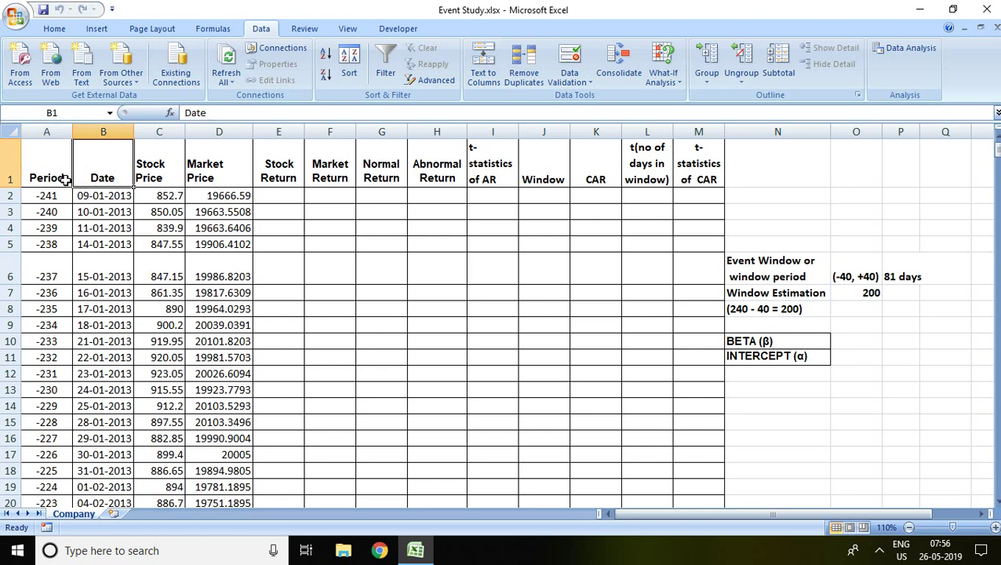
{"action": "key", "text": "Right"}
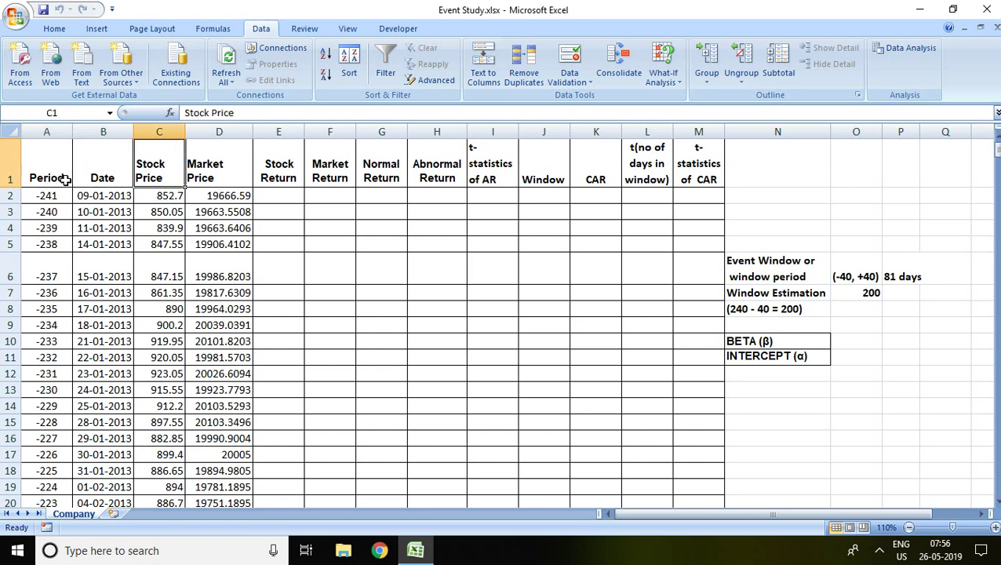
{"action": "key", "text": "Right"}
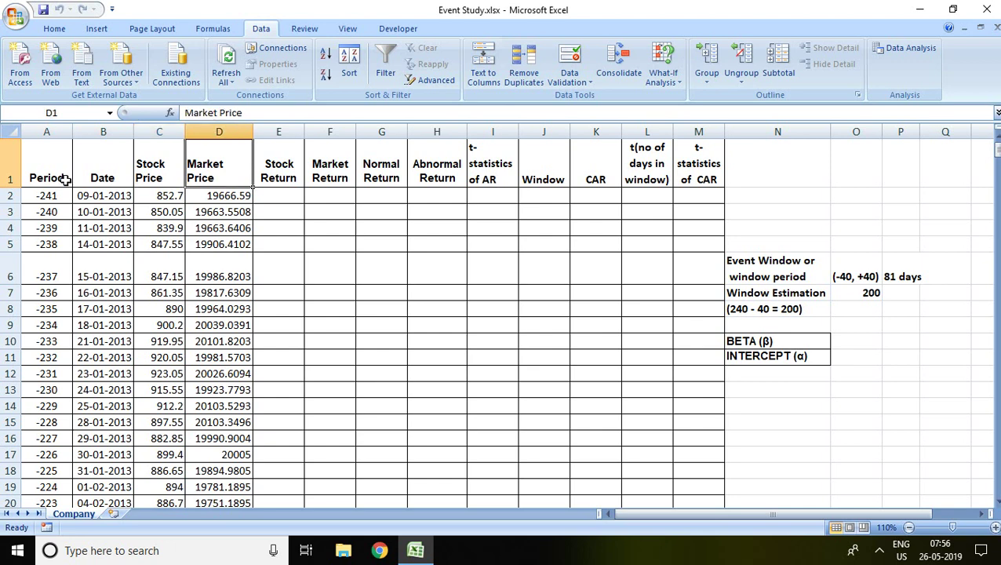
{"action": "key", "text": "Right"}
{"action": "key", "text": "Right"}
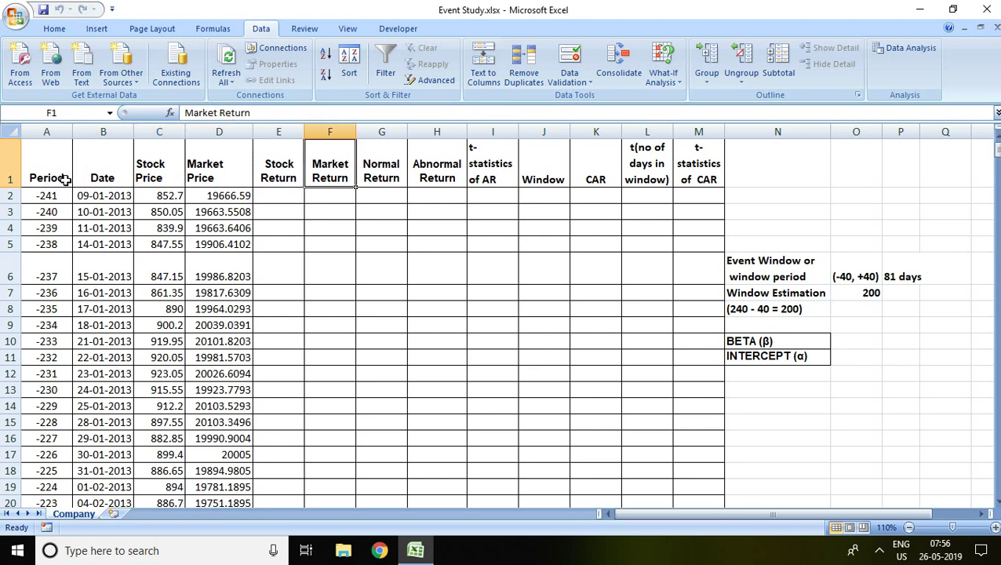
{"action": "key", "text": "Right"}
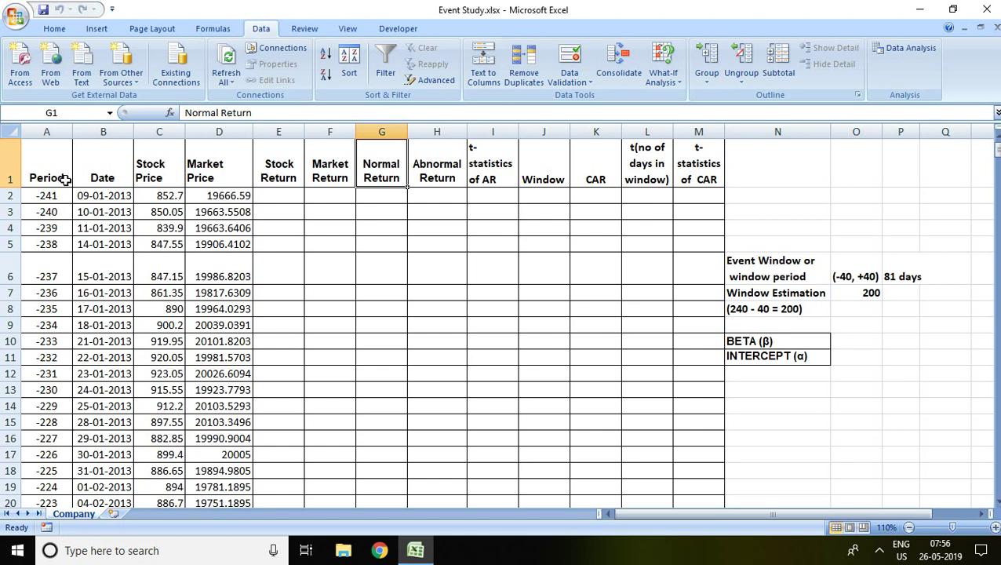
{"action": "key", "text": "Right"}
{"action": "key", "text": "Right"}
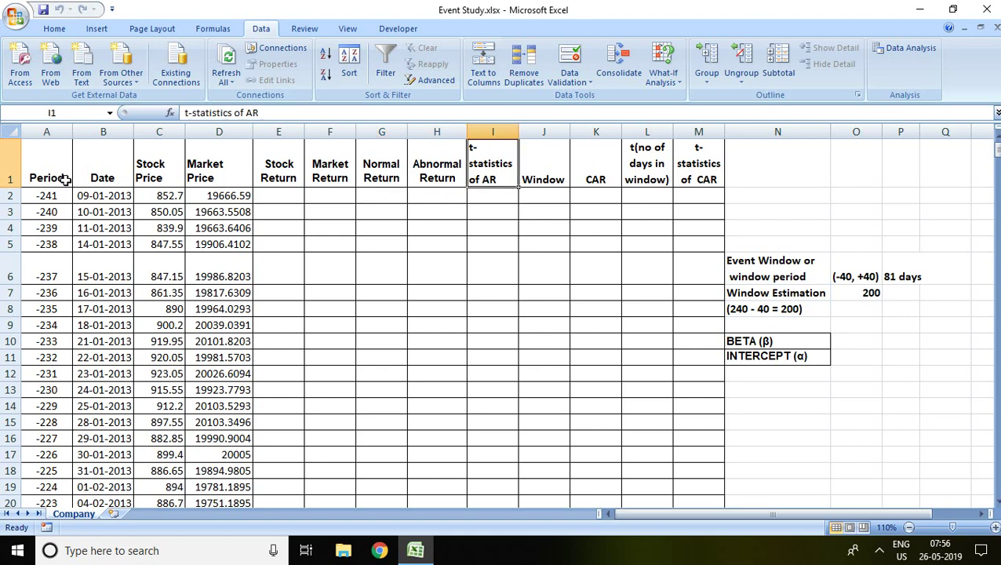
{"action": "key", "text": "Right"}
{"action": "key", "text": "Right"}
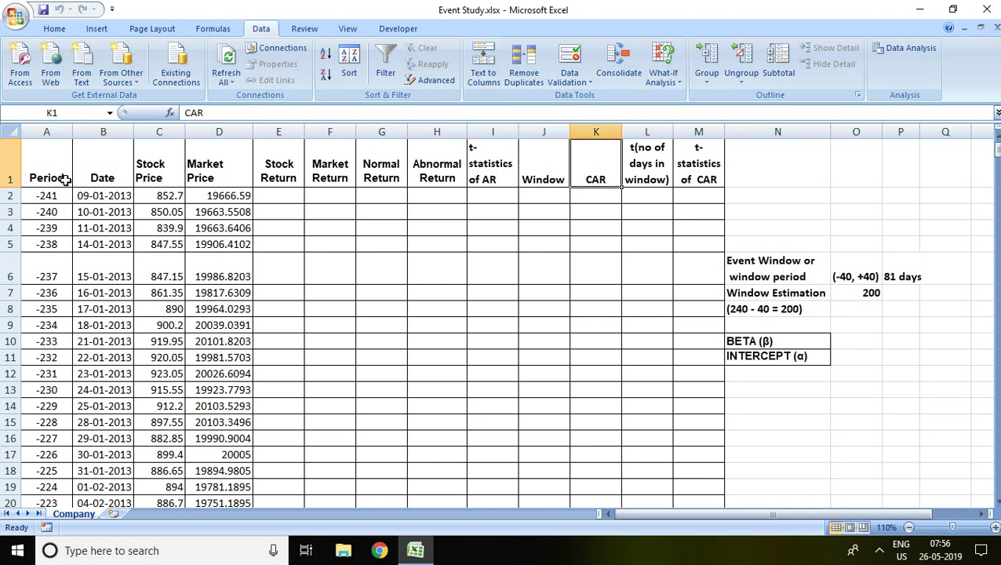
{"action": "key", "text": "Right"}
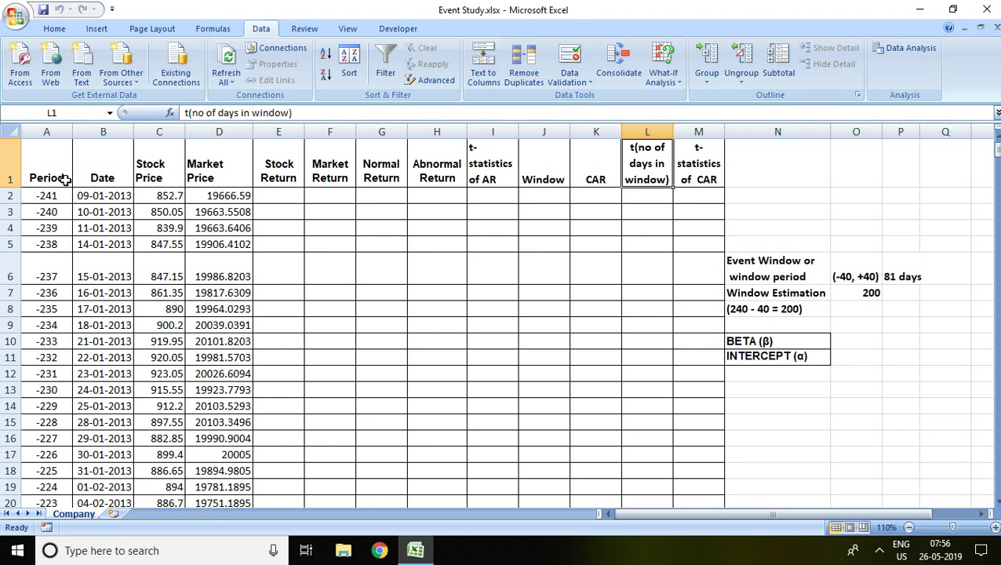
{"action": "key", "text": "Right"}
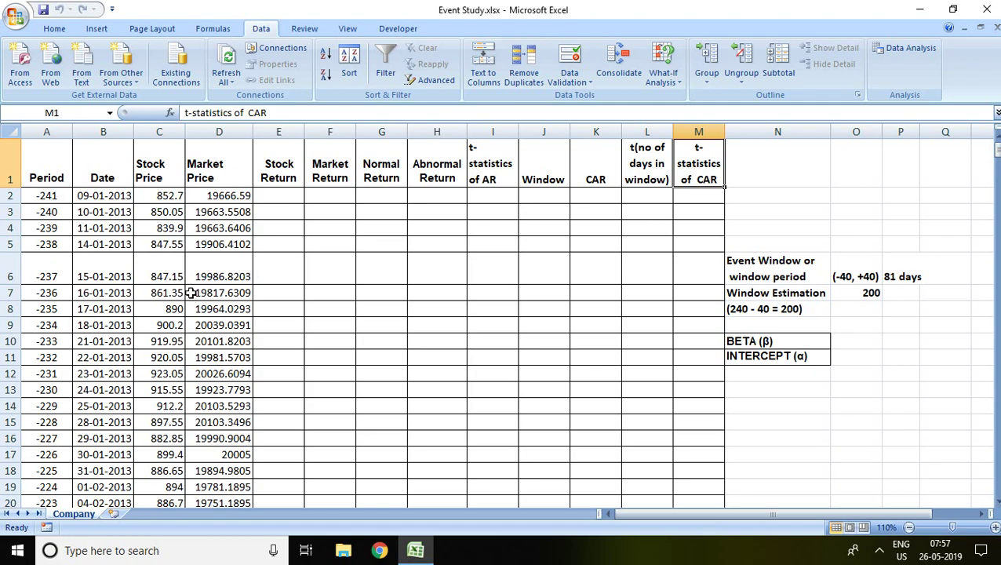
Move down the Period column to the event day (period 0, 31-12-2013) and select A243:D243
{"action": "left_click", "coordinate": [37, 337]}
{"action": "key", "text": "Down"}
{"action": "key", "text": "Down"}
{"action": "key", "text": "Down"}
{"action": "key", "text": "Down"}
{"action": "key", "text": "Down"}
{"action": "key", "text": "Down"}
{"action": "key", "text": "Down"}
{"action": "key", "text": "Down"}
{"action": "key", "text": "Down"}
{"action": "key", "text": "Down"}
{"action": "key", "text": "Down"}
{"action": "key", "text": "Down"}
{"action": "key", "text": "Down"}
{"action": "key", "text": "Down"}
{"action": "key", "text": "Down"}
{"action": "key", "text": "Down"}
{"action": "key", "text": "Down"}
{"action": "key", "text": "Down"}
{"action": "key", "text": "Down"}
{"action": "key", "text": "Down"}
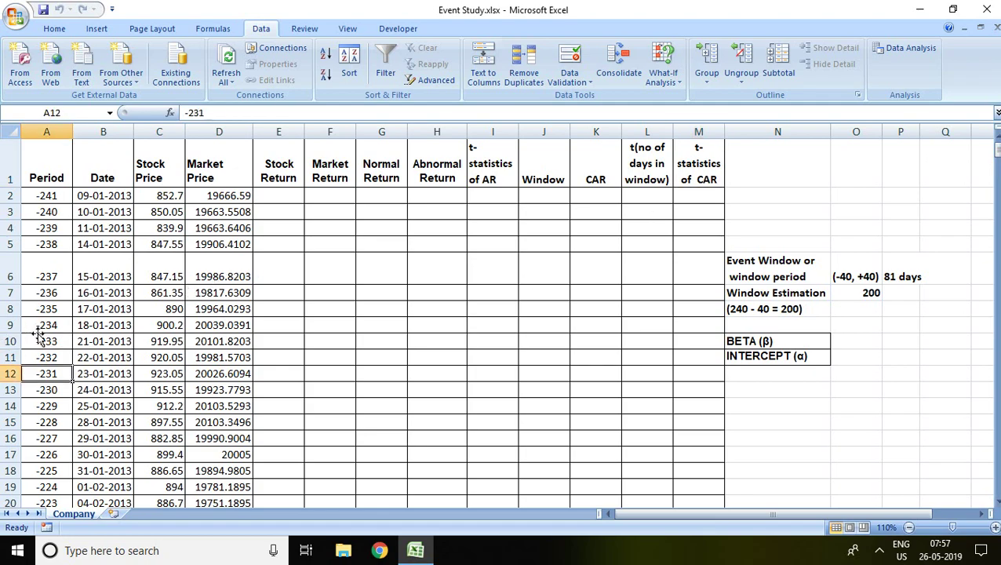
{"action": "key", "text": "Down"}
{"action": "key", "text": "Down"}
{"action": "key", "text": "Down"}
{"action": "key", "text": "Down"}
{"action": "key", "text": "Down"}
{"action": "key", "text": "Down"}
{"action": "key", "text": "Down"}
{"action": "key", "text": "Down"}
{"action": "key", "text": "Down"}
{"action": "key", "text": "Down"}
{"action": "key", "text": "Down"}
{"action": "key", "text": "Down"}
{"action": "key", "text": "Down"}
{"action": "key", "text": "Down"}
{"action": "key", "text": "Down"}
{"action": "key", "text": "Down"}
{"action": "key", "text": "Down"}
{"action": "key", "text": "Down"}
{"action": "key", "text": "Down"}
{"action": "key", "text": "Down"}
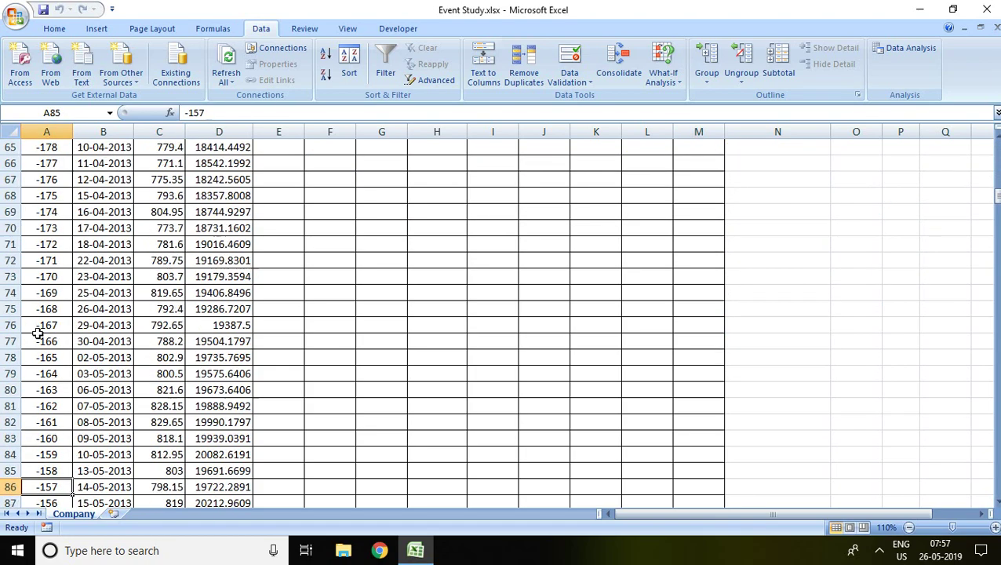
{"action": "key", "text": "Down"}
{"action": "key", "text": "Down"}
{"action": "key", "text": "Down"}
{"action": "key", "text": "Down"}
{"action": "key", "text": "Down"}
{"action": "key", "text": "Down"}
{"action": "key", "text": "Down"}
{"action": "key", "text": "Down"}
{"action": "key", "text": "Down"}
{"action": "key", "text": "Down"}
{"action": "key", "text": "Down"}
{"action": "key", "text": "Down"}
{"action": "key", "text": "Down"}
{"action": "key", "text": "Down"}
{"action": "key", "text": "Down"}
{"action": "key", "text": "Down"}
{"action": "key", "text": "Down"}
{"action": "key", "text": "Down"}
{"action": "key", "text": "Down"}
{"action": "key", "text": "Down"}
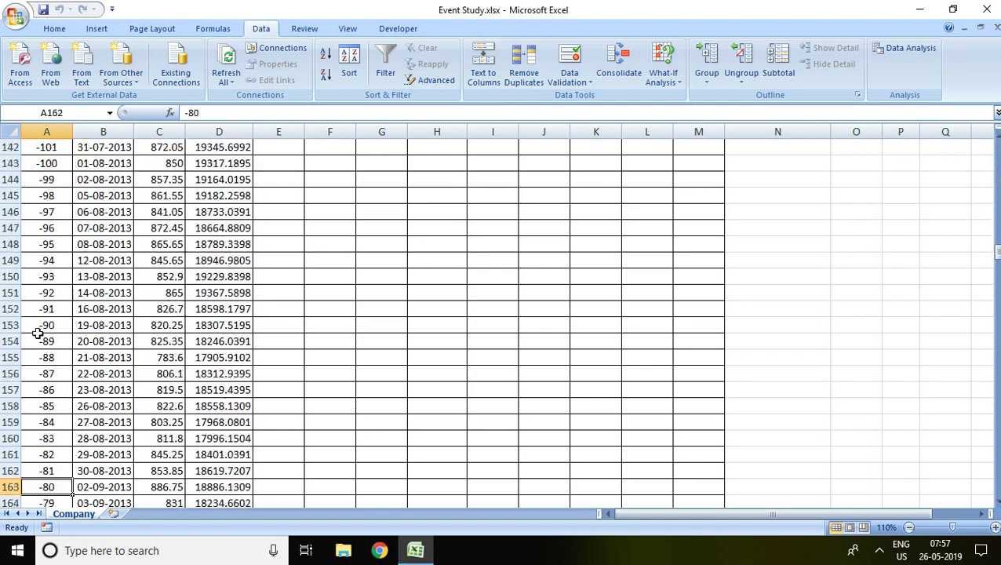
{"action": "key", "text": "Down"}
{"action": "key", "text": "Down"}
{"action": "key", "text": "Down"}
{"action": "key", "text": "Down"}
{"action": "key", "text": "Down"}
{"action": "key", "text": "Down"}
{"action": "key", "text": "Down"}
{"action": "key", "text": "Down"}
{"action": "key", "text": "Down"}
{"action": "key", "text": "Down"}
{"action": "key", "text": "Down"}
{"action": "key", "text": "Down"}
{"action": "key", "text": "Down"}
{"action": "key", "text": "Down"}
{"action": "key", "text": "Down"}
{"action": "key", "text": "Down"}
{"action": "key", "text": "Down"}
{"action": "key", "text": "Down"}
{"action": "key", "text": "Down"}
{"action": "key", "text": "Down"}
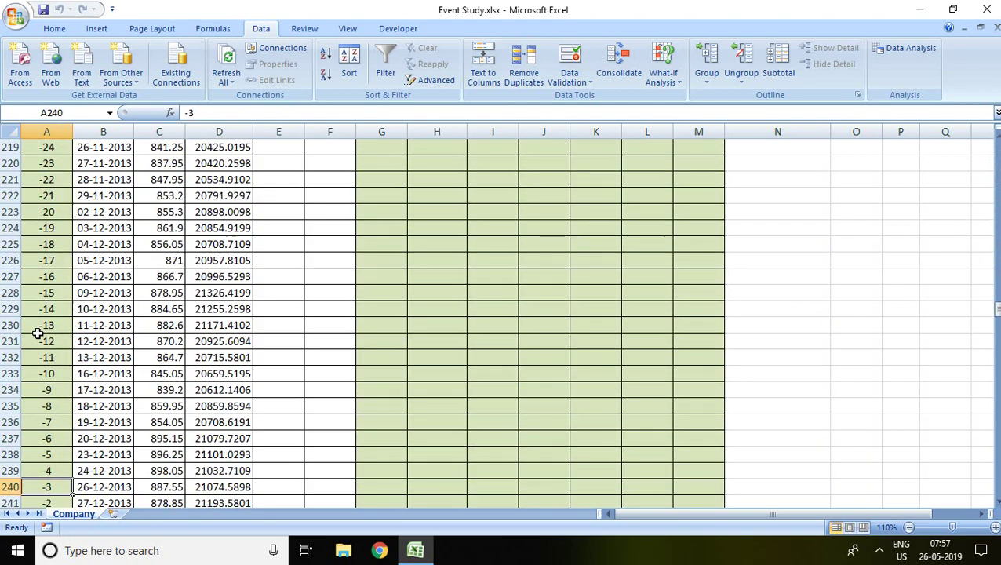
{"action": "left_click", "coordinate": [40, 261]}
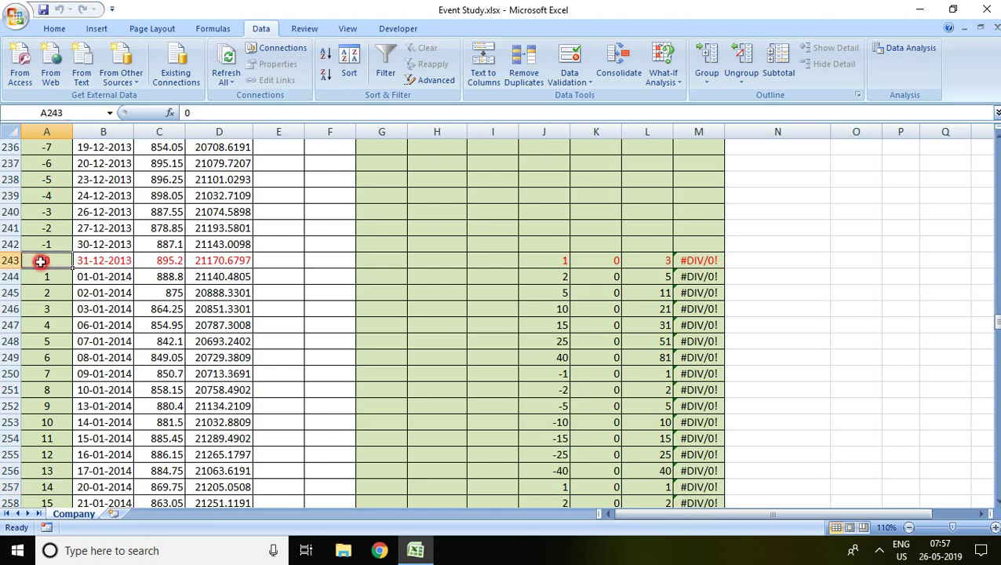
{"action": "key", "text": "shift+Right"}
{"action": "key", "text": "shift+Right"}
{"action": "key", "text": "shift+Right"}
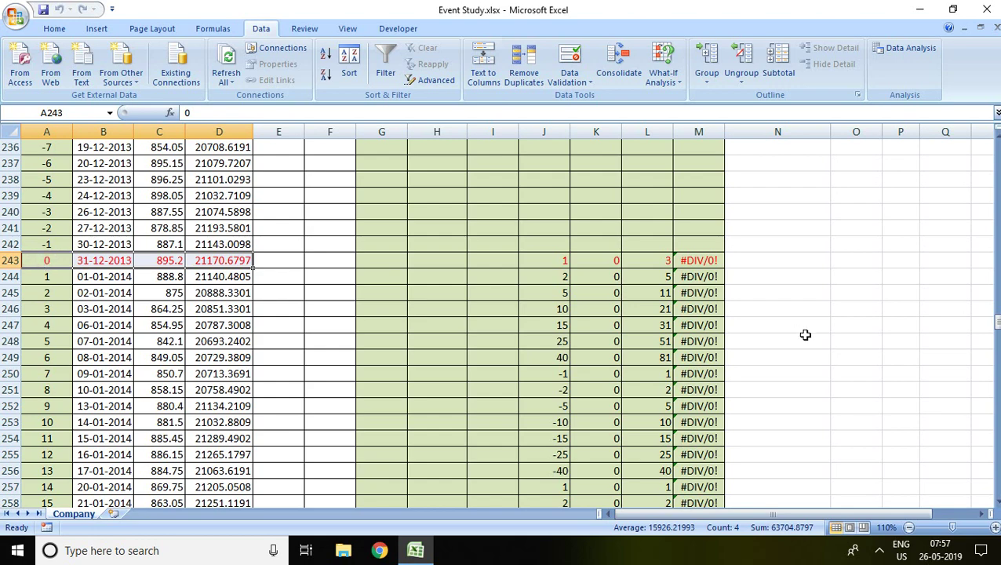
{"action": "left_click_drag", "start_coordinate": [995, 321], "coordinate": [994, 147]}
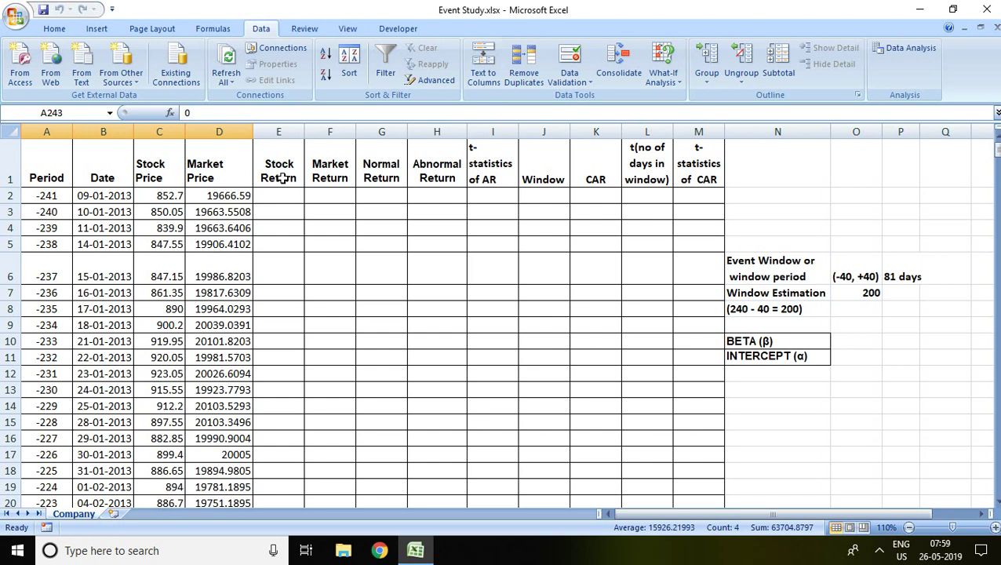
Enter the stock log return formula =LN(C3/C2) in cell E3
{"action": "left_click", "coordinate": [278, 210]}
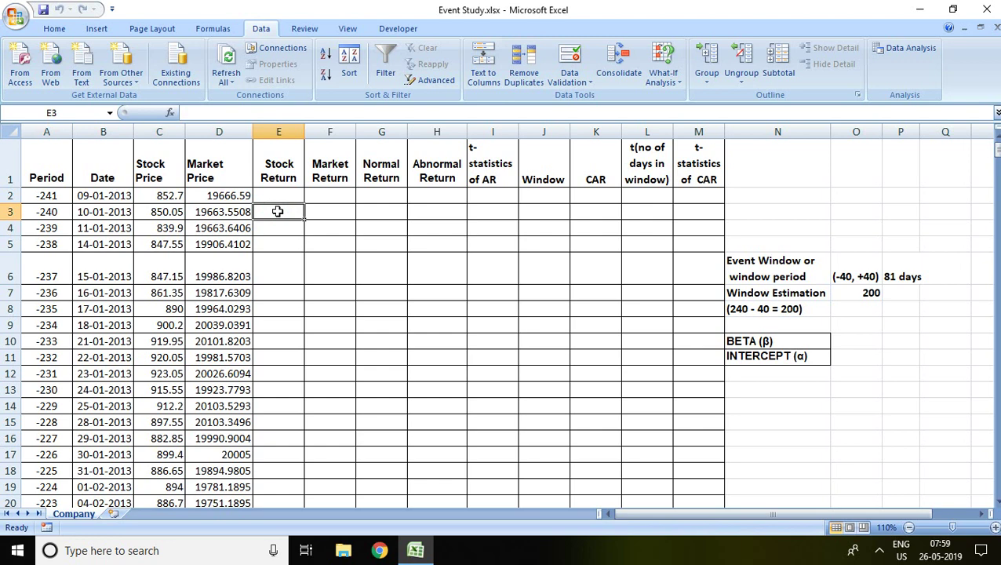
{"action": "type", "text": "=ln"}
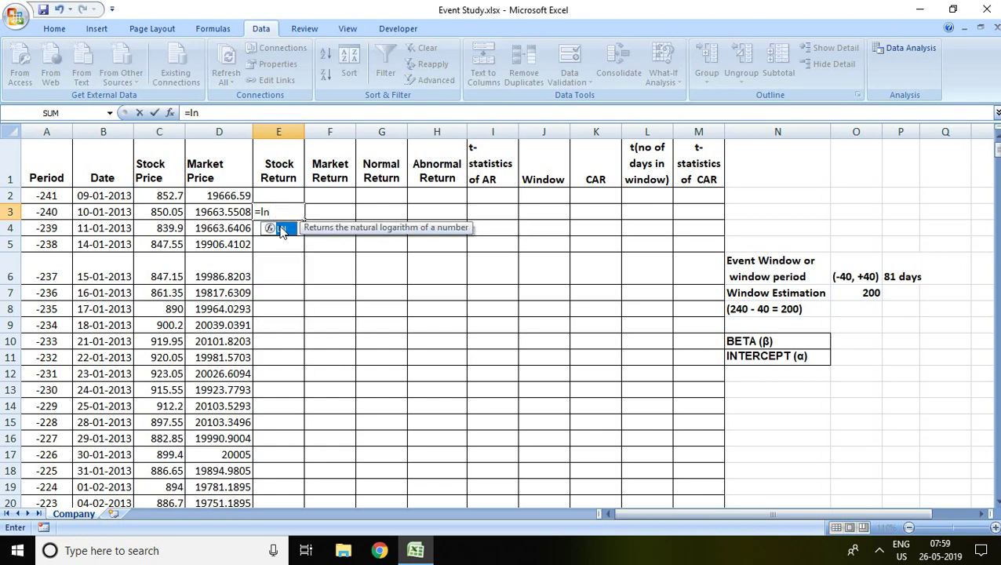
{"action": "key", "text": "Tab"}
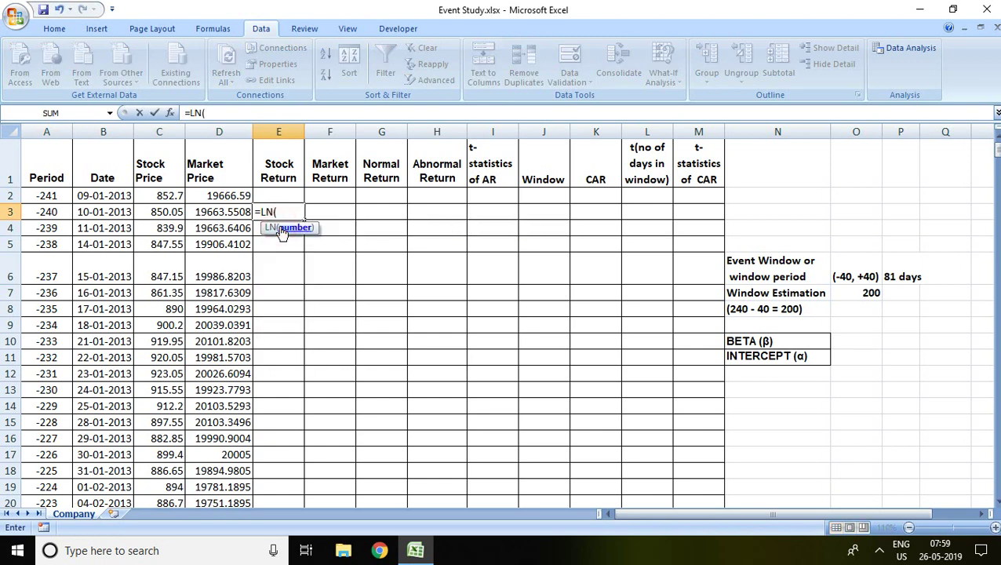
{"action": "left_click", "coordinate": [167, 214]}
{"action": "type", "text": "/"}
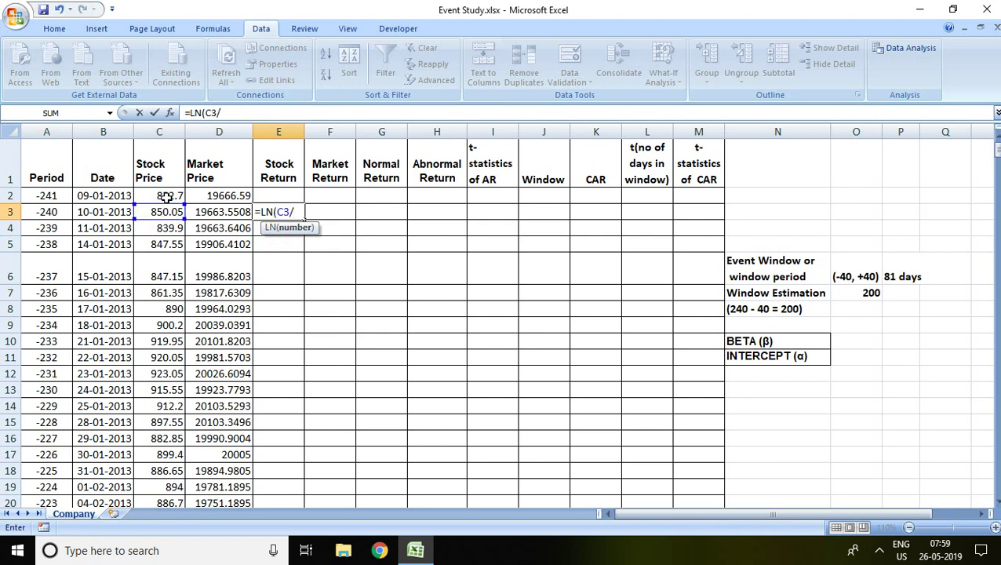
{"action": "left_click", "coordinate": [166, 198]}
{"action": "type", "text": ")"}
{"action": "key", "text": "Return"}
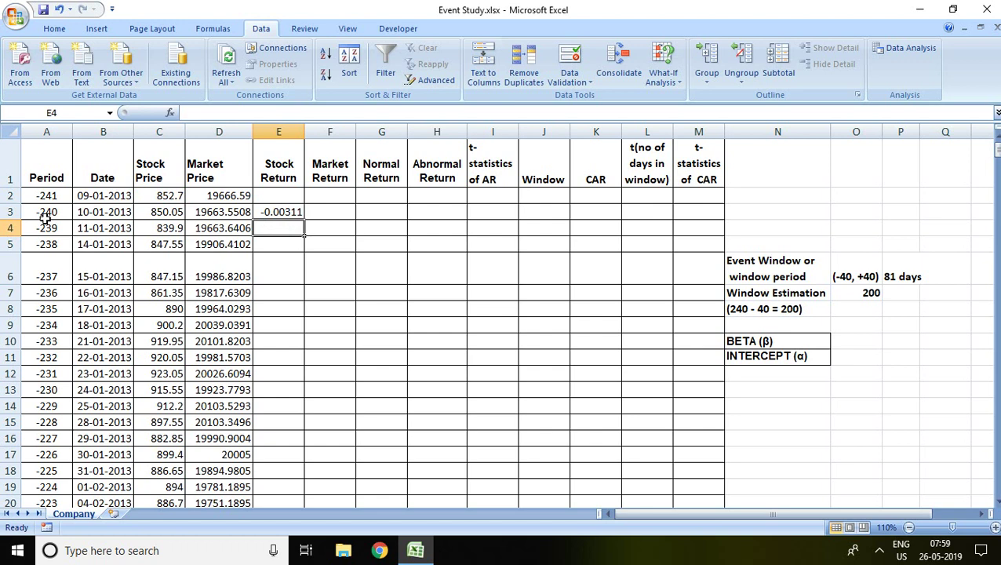
Fill the E3 formula down the Stock Return column
{"action": "left_click", "coordinate": [283, 210]}
{"action": "double_click", "coordinate": [305, 218]}
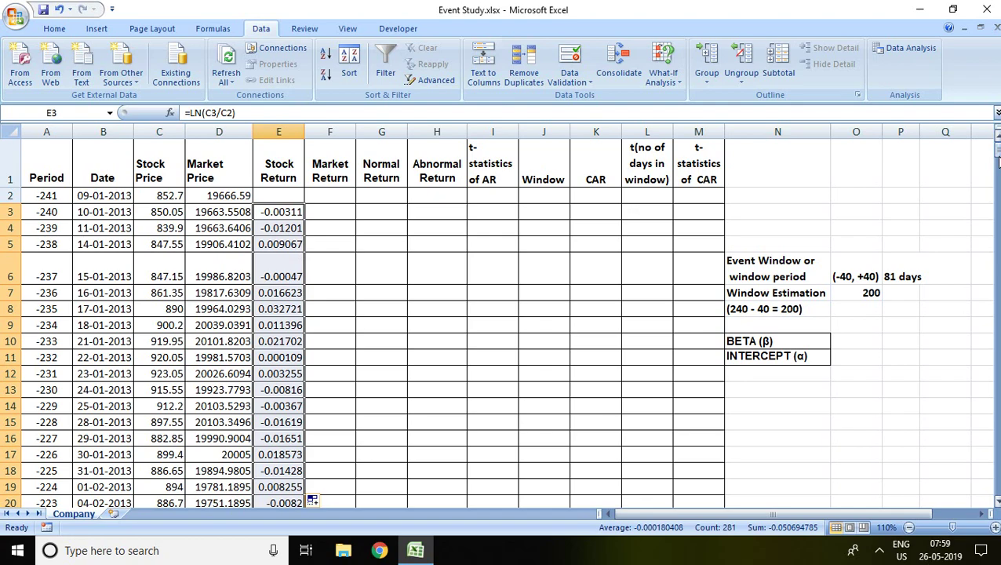
{"action": "mouse_move", "coordinate": [997, 149]}
{"action": "left_mouse_down"}
{"action": "mouse_move", "coordinate": [998, 212]}
{"action": "mouse_move", "coordinate": [997, 145]}
{"action": "left_mouse_up"}
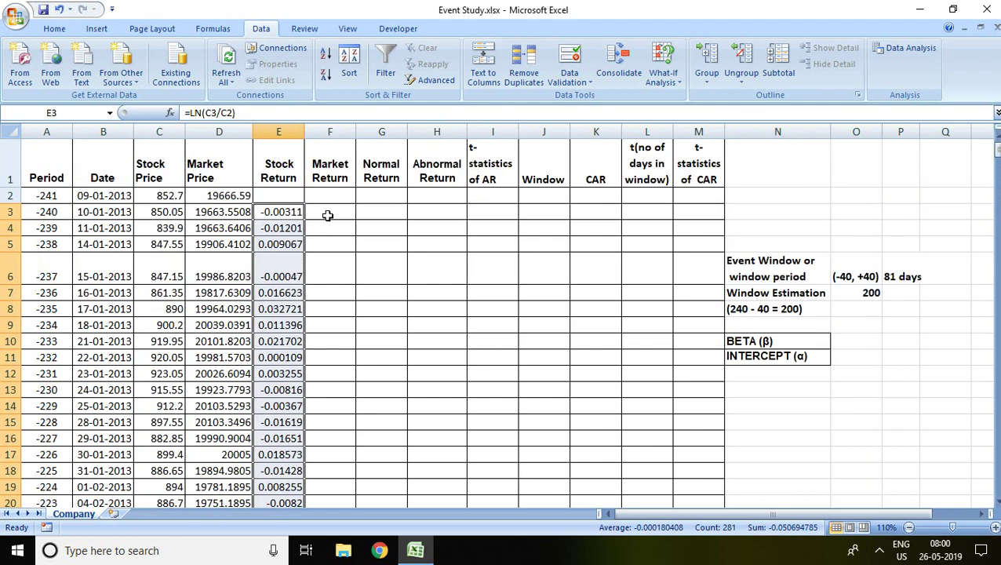
Enter the market log return formula =LN(D3/D2) in cell F3
{"action": "left_click", "coordinate": [328, 215]}
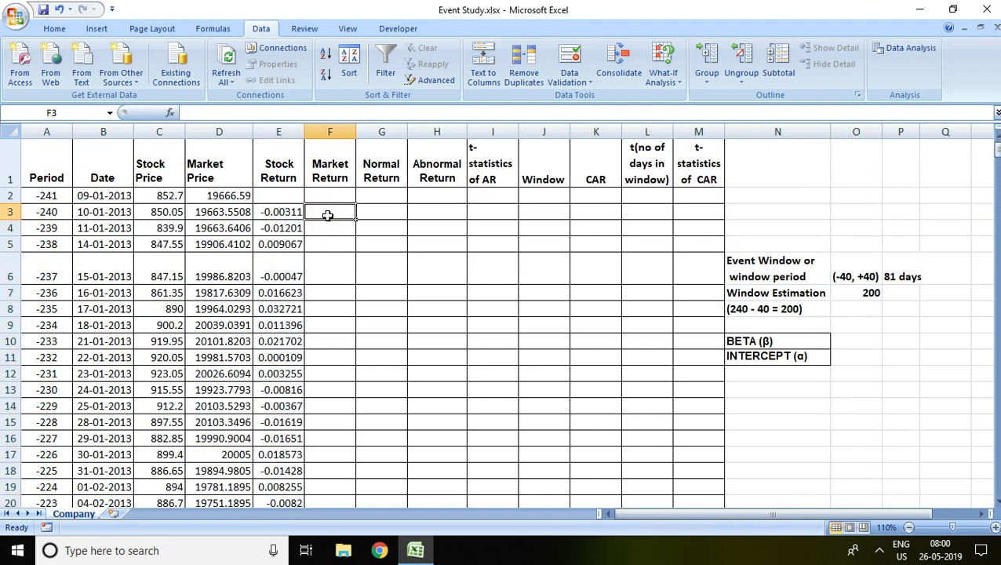
{"action": "type", "text": "="}
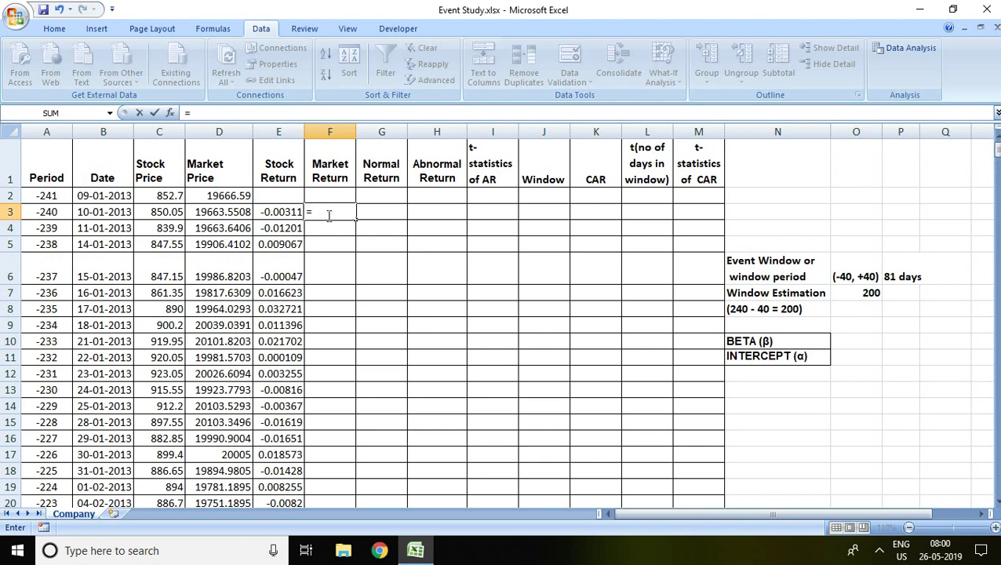
{"action": "type", "text": "ln"}
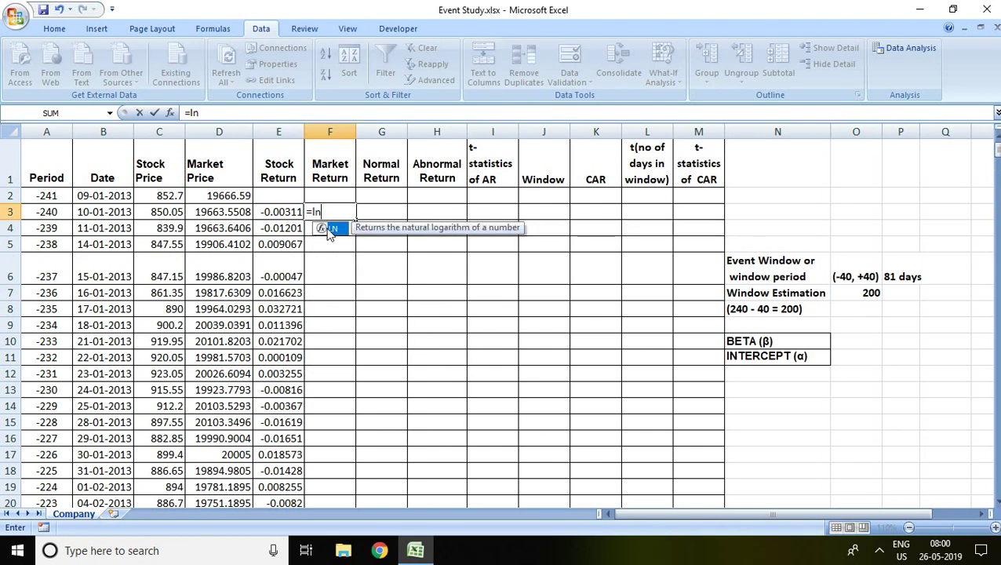
{"action": "double_click", "coordinate": [330, 229]}
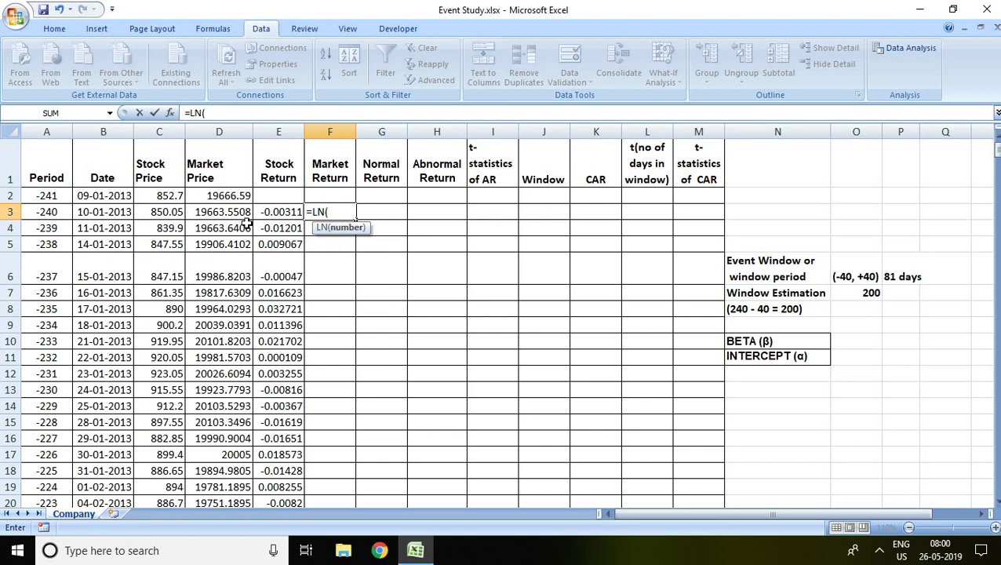
{"action": "left_click", "coordinate": [214, 211]}
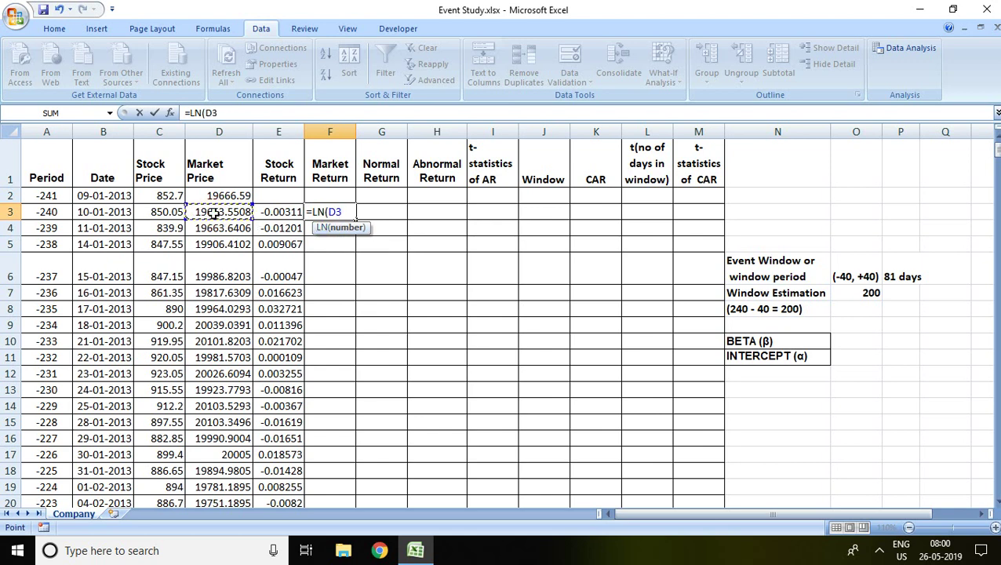
{"action": "type", "text": "/"}
{"action": "left_click", "coordinate": [217, 198]}
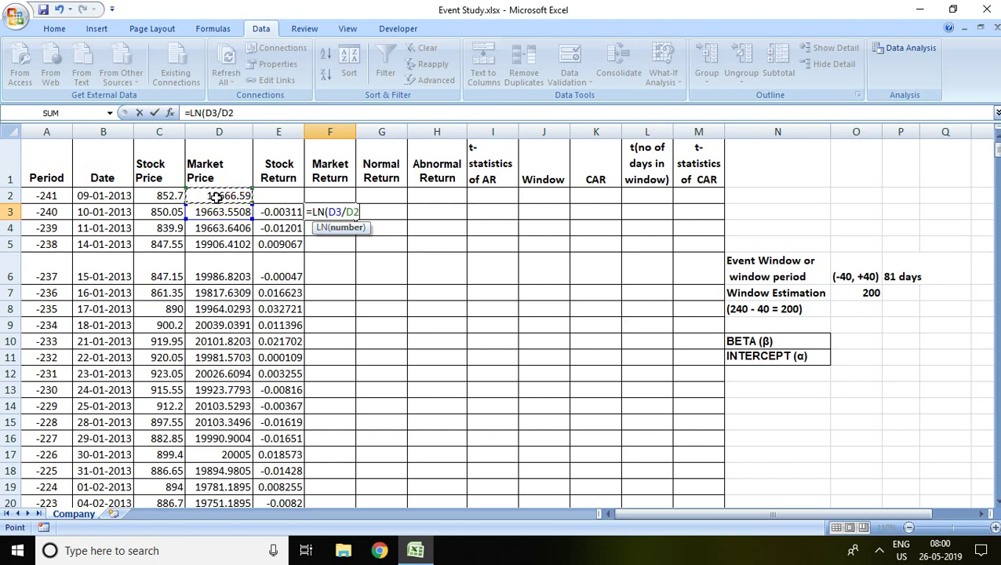
{"action": "type", "text": ")"}
{"action": "key", "text": "Return"}
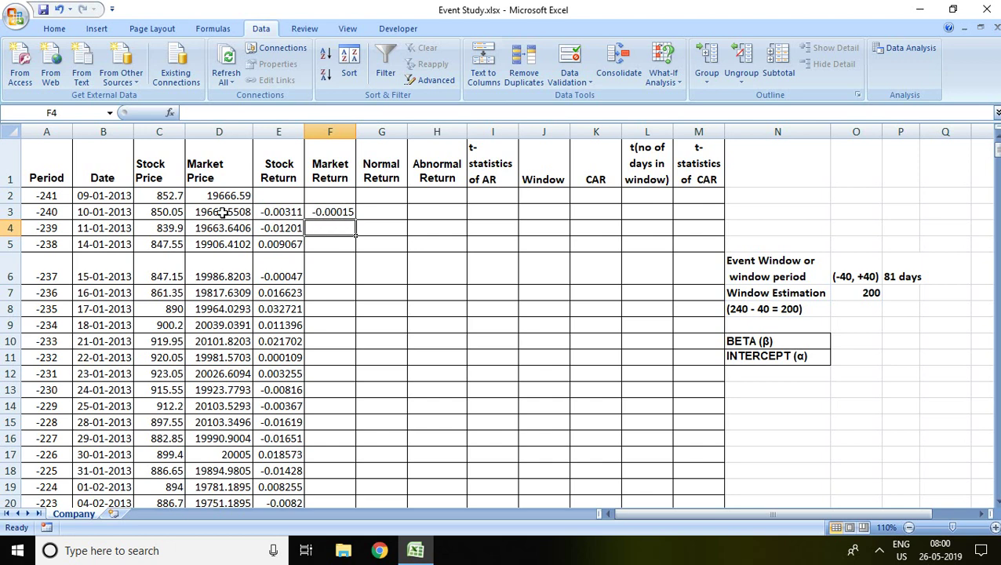
Fill the F3 formula down the Market Return column
{"action": "left_click", "coordinate": [345, 210]}
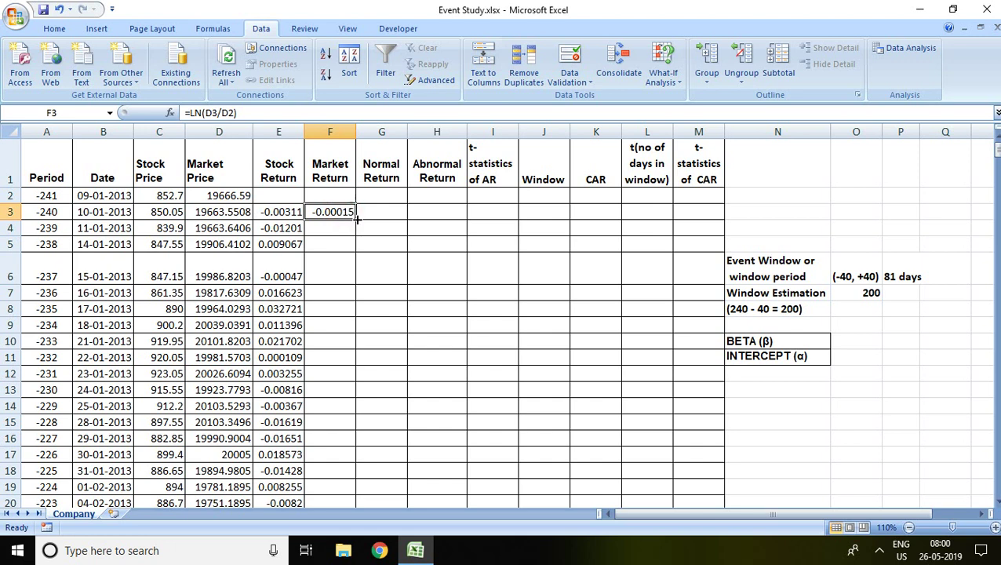
{"action": "double_click", "coordinate": [356, 221]}
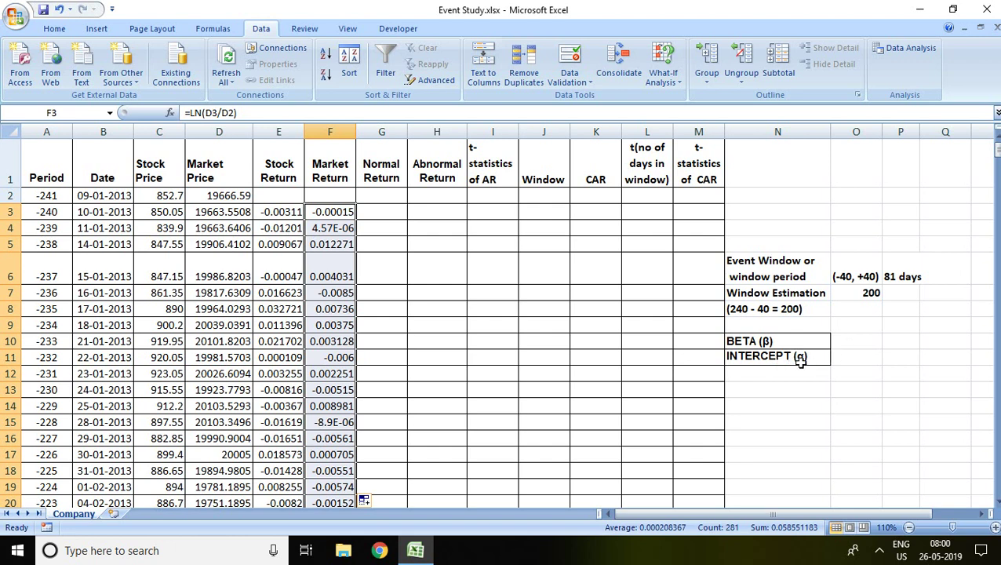
{"action": "double_click", "coordinate": [852, 343]}
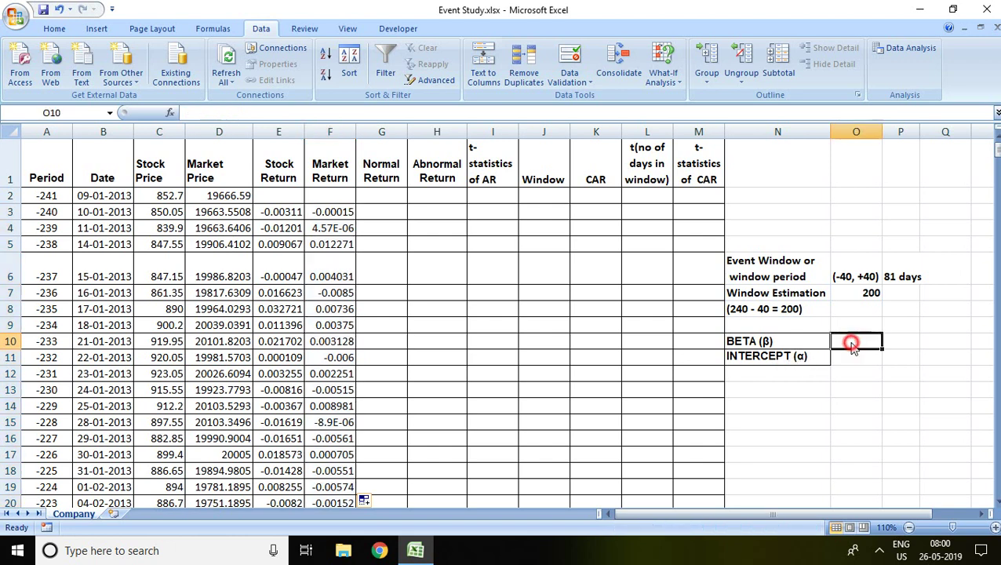
Start a SLOPE formula in O10 with stock returns E3:E202 as the first range
{"action": "type", "text": "="}
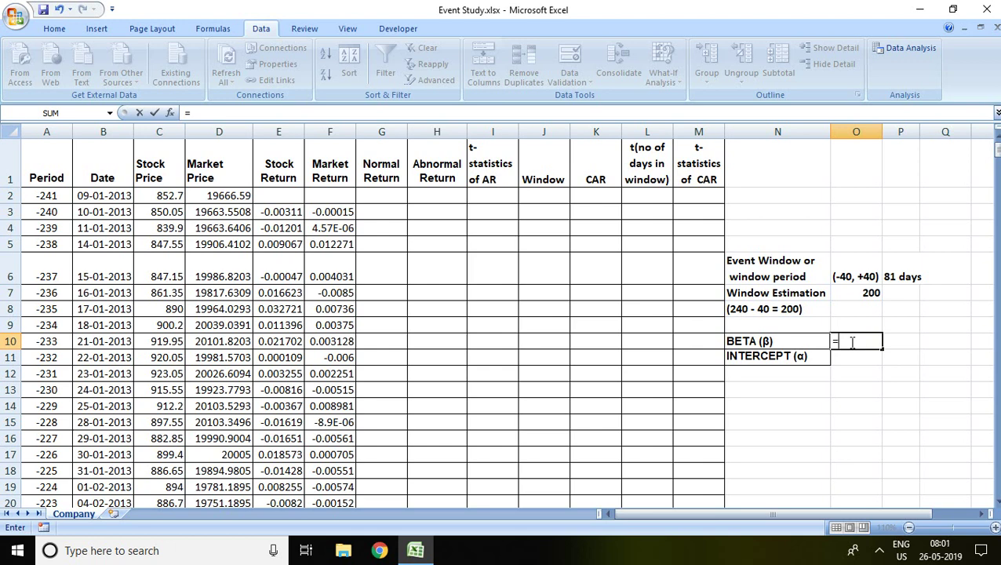
{"action": "type", "text": "slop"}
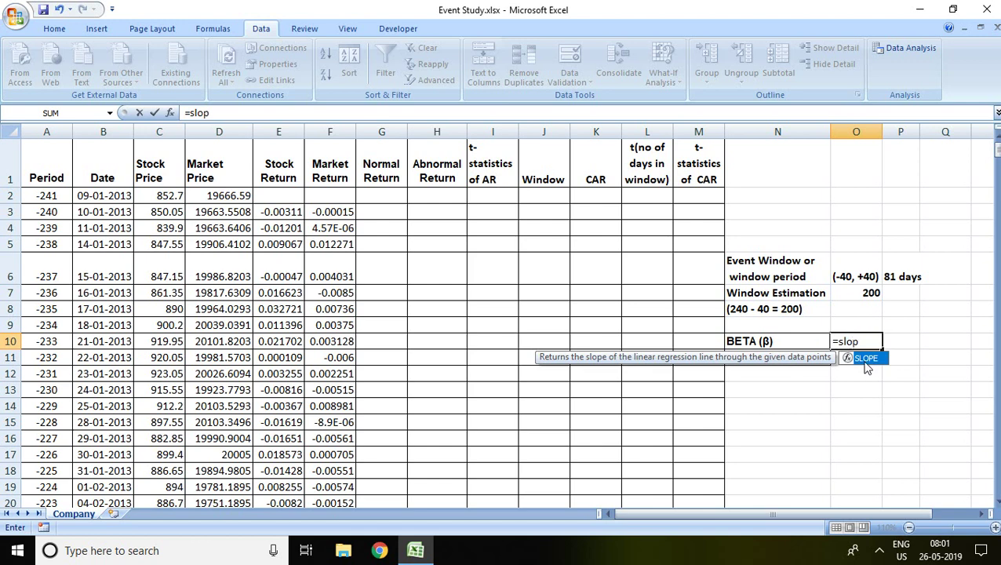
{"action": "double_click", "coordinate": [866, 358]}
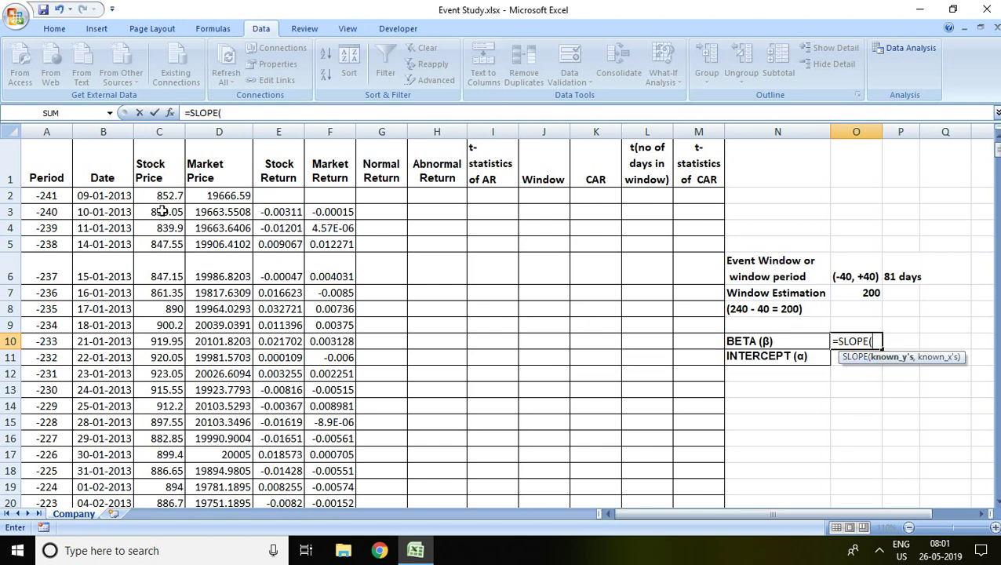
{"action": "left_click", "coordinate": [267, 213]}
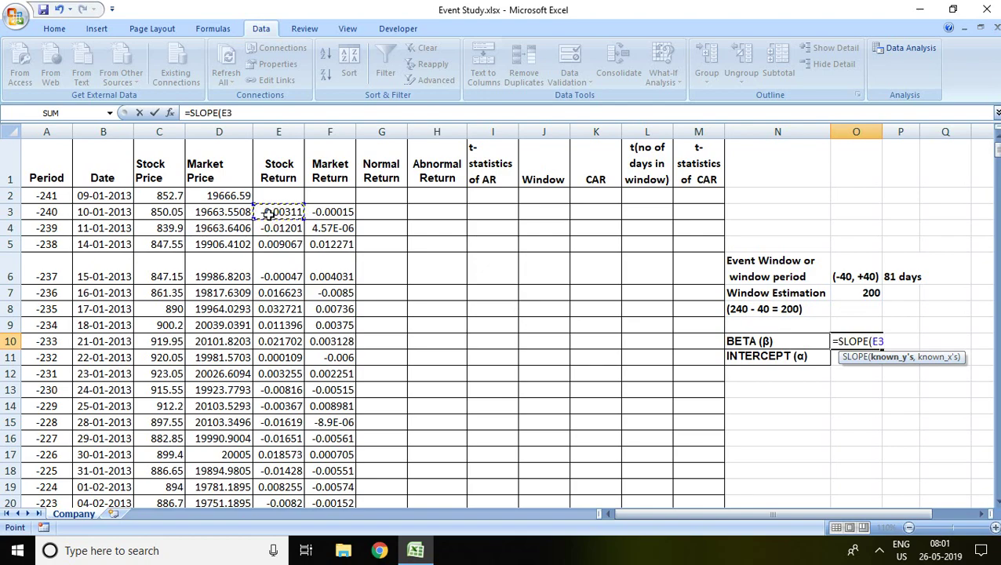
{"action": "key", "text": "shift+Down"}
{"action": "key", "text": "shift+Down"}
{"action": "key", "text": "shift+Down"}
{"action": "key", "text": "shift+Down"}
{"action": "key", "text": "shift+Down"}
{"action": "key", "text": "shift+Down"}
{"action": "key", "text": "shift+Down"}
{"action": "key", "text": "shift+Down"}
{"action": "key", "text": "shift+Down"}
{"action": "key", "text": "shift+Down"}
{"action": "key", "text": "shift+Down"}
{"action": "key", "text": "shift+Down"}
{"action": "key", "text": "shift+Down"}
{"action": "key", "text": "shift+Down"}
{"action": "key", "text": "shift+Down"}
{"action": "key", "text": "shift+Down"}
{"action": "key", "text": "shift+Down"}
{"action": "key", "text": "shift+Down"}
{"action": "key", "text": "shift+Down"}
{"action": "key", "text": "shift+Down"}
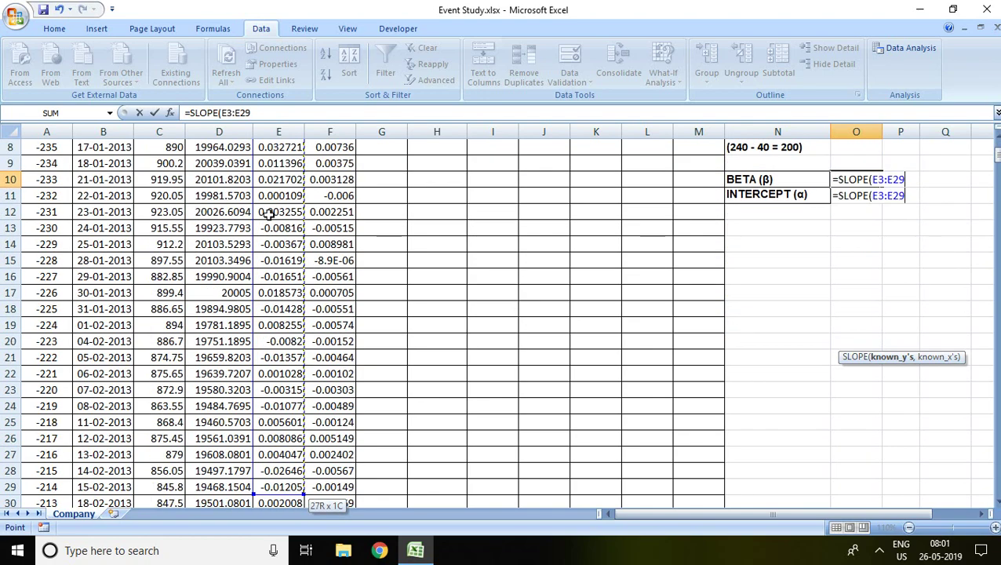
{"action": "key", "text": "shift+Down"}
{"action": "key", "text": "shift+Down"}
{"action": "key", "text": "shift+Down"}
{"action": "key", "text": "shift+Down"}
{"action": "key", "text": "shift+Down"}
{"action": "key", "text": "shift+Down"}
{"action": "key", "text": "shift+Down"}
{"action": "key", "text": "shift+Down"}
{"action": "key", "text": "shift+Down"}
{"action": "key", "text": "shift+Down"}
{"action": "key", "text": "shift+Down"}
{"action": "key", "text": "shift+Down"}
{"action": "key", "text": "shift+Down"}
{"action": "key", "text": "shift+Down"}
{"action": "key", "text": "shift+Down"}
{"action": "key", "text": "shift+Down"}
{"action": "key", "text": "shift+Down"}
{"action": "key", "text": "shift+Down"}
{"action": "key", "text": "shift+Down"}
{"action": "key", "text": "shift+Down"}
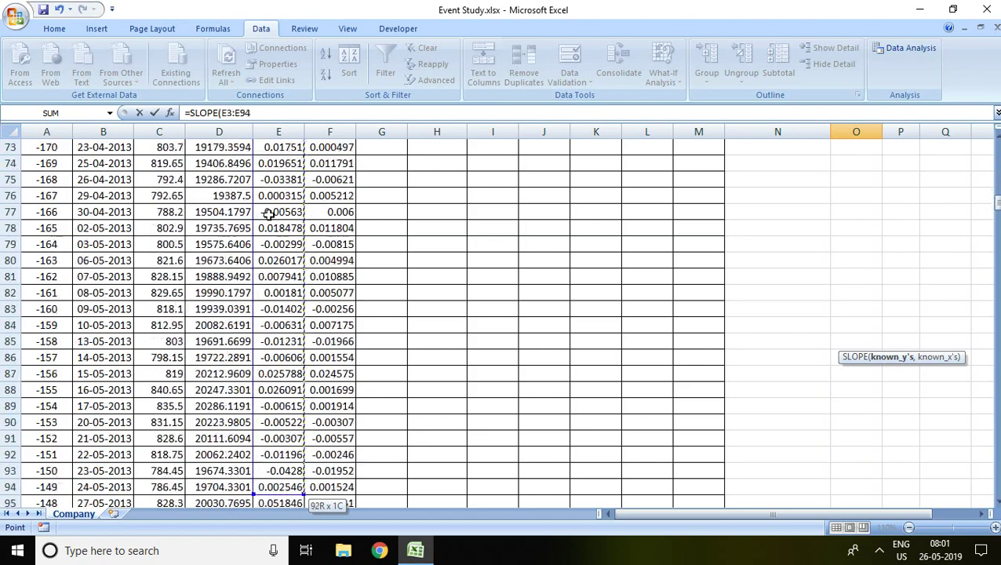
{"action": "key", "text": "shift+Down"}
{"action": "key", "text": "shift+Down"}
{"action": "key", "text": "shift+Down"}
{"action": "key", "text": "shift+Down"}
{"action": "key", "text": "shift+Down"}
{"action": "key", "text": "shift+Down"}
{"action": "key", "text": "shift+Down"}
{"action": "key", "text": "shift+Down"}
{"action": "key", "text": "shift+Down"}
{"action": "key", "text": "shift+Down"}
{"action": "key", "text": "shift+Down"}
{"action": "key", "text": "shift+Down"}
{"action": "key", "text": "shift+Down"}
{"action": "key", "text": "shift+Down"}
{"action": "key", "text": "shift+Down"}
{"action": "key", "text": "shift+Down"}
{"action": "key", "text": "shift+Down"}
{"action": "key", "text": "shift+Down"}
{"action": "key", "text": "shift+Down"}
{"action": "key", "text": "shift+Down"}
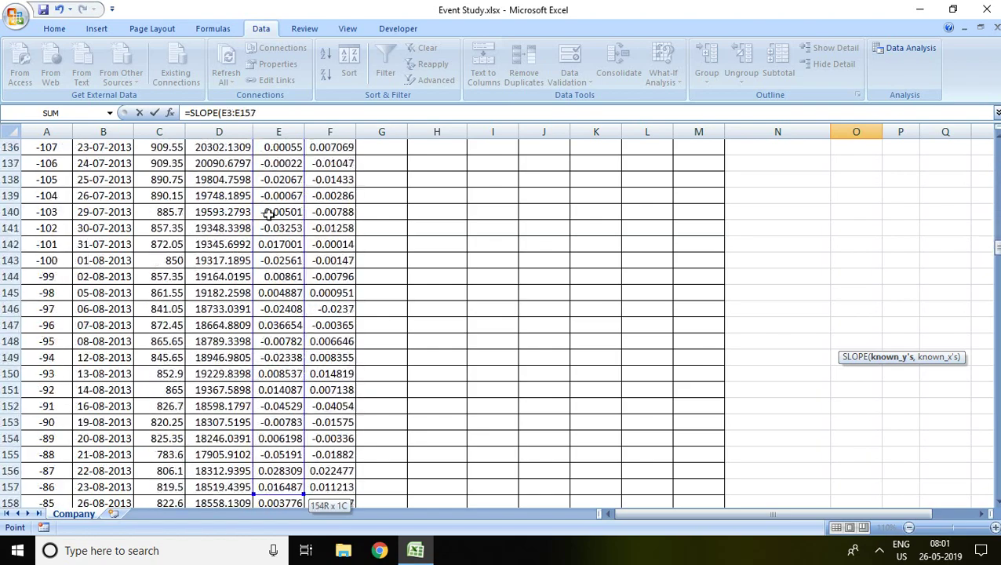
{"action": "key", "text": "shift+Down"}
{"action": "key", "text": "shift+Down"}
{"action": "key", "text": "shift+Down"}
{"action": "key", "text": "shift+Down"}
{"action": "key", "text": "shift+Down"}
{"action": "key", "text": "shift+Down"}
{"action": "key", "text": "shift+Down"}
{"action": "key", "text": "shift+Down"}
{"action": "key", "text": "shift+Down"}
{"action": "key", "text": "shift+Down"}
{"action": "key", "text": "shift+Down"}
{"action": "key", "text": "shift+Down"}
{"action": "key", "text": "shift+Down"}
{"action": "key", "text": "shift+Down"}
{"action": "key", "text": "shift+Down"}
{"action": "key", "text": "shift+Down"}
{"action": "key", "text": "shift+Down"}
{"action": "key", "text": "shift+Down"}
{"action": "key", "text": "shift+Down"}
{"action": "key", "text": "shift+Down"}
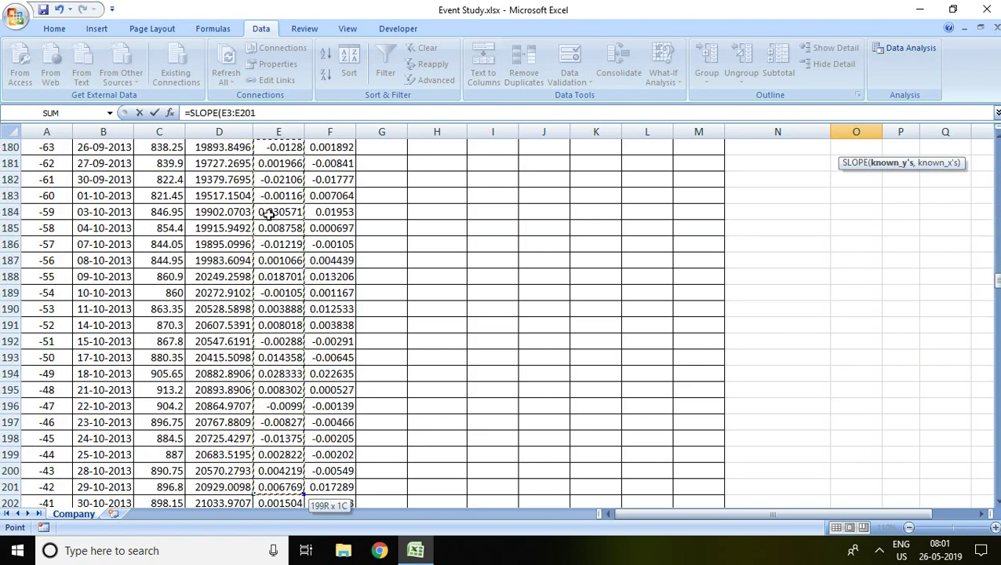
{"action": "key", "text": "shift+Down"}
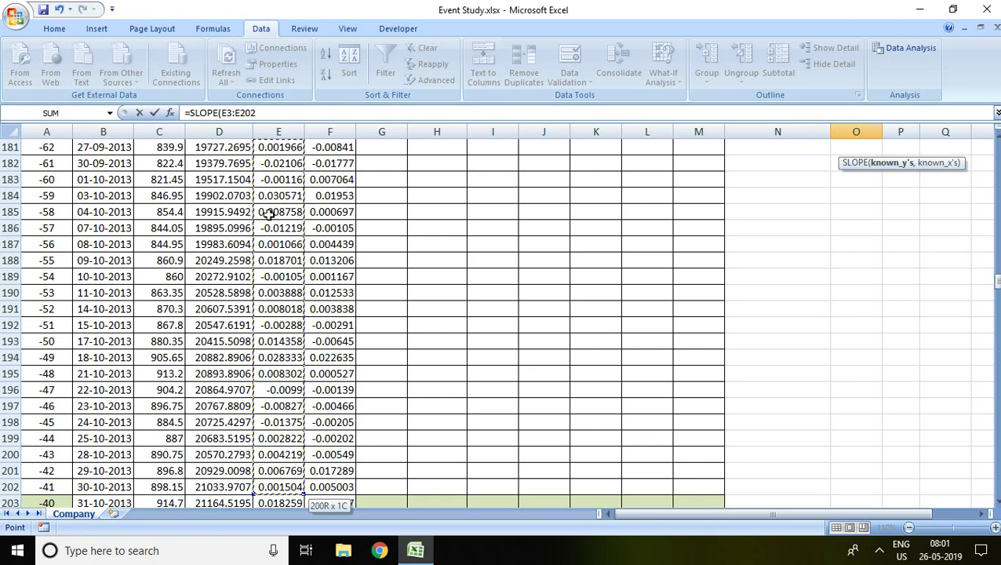
Add market returns F3:F202 as the second range and commit, giving BETA 1.134214
{"action": "left_click", "coordinate": [258, 114]}
{"action": "type", "text": ","}
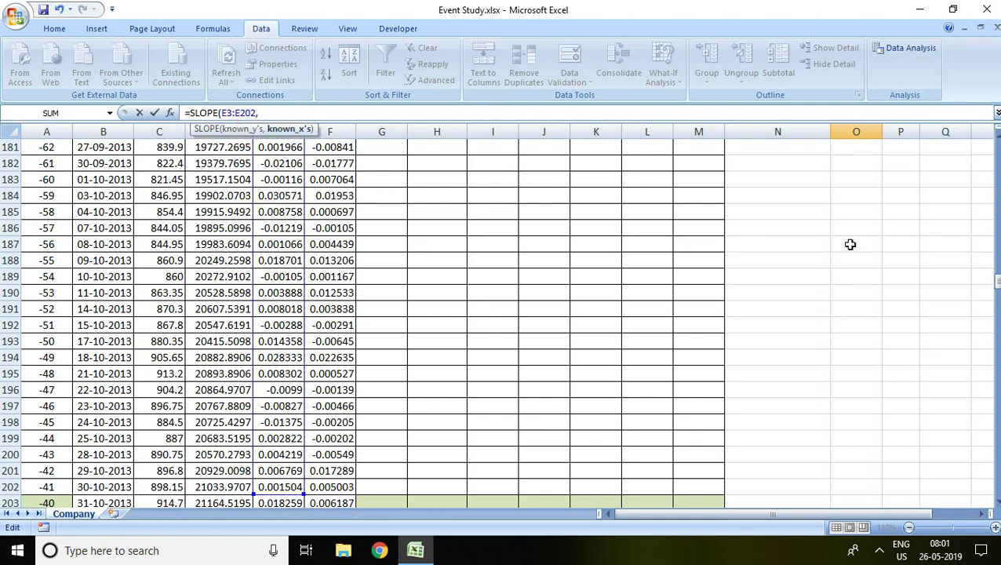
{"action": "left_click_drag", "start_coordinate": [995, 280], "coordinate": [995, 142]}
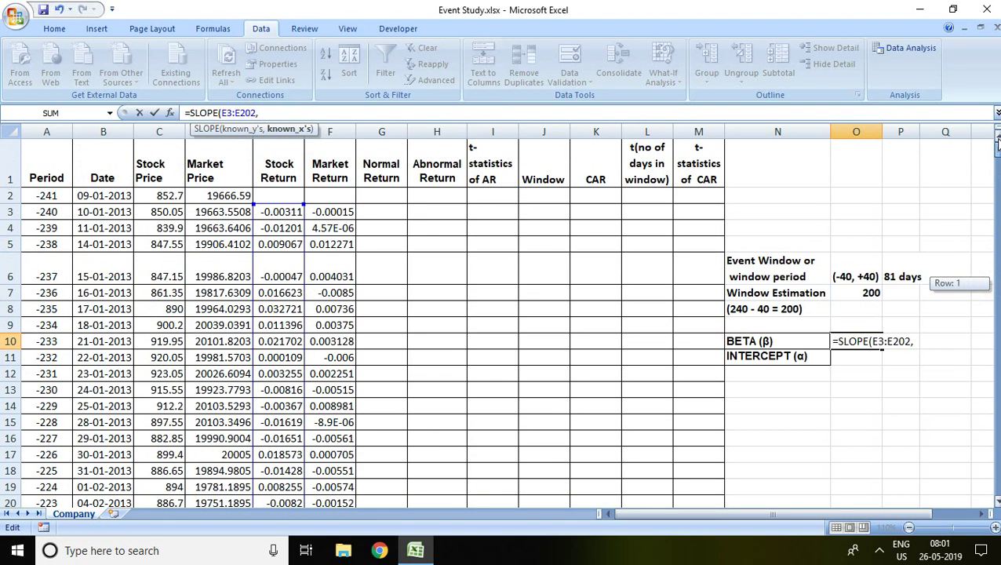
{"action": "left_click", "coordinate": [337, 211]}
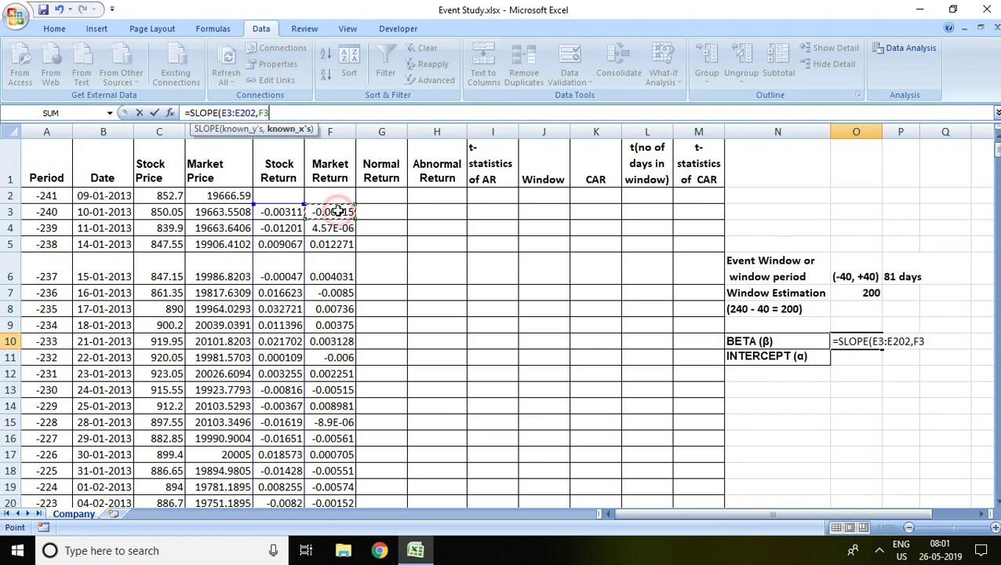
{"action": "mouse_move", "coordinate": [337, 211]}
{"action": "left_mouse_down"}
{"action": "mouse_move", "coordinate": [353, 236]}
{"action": "mouse_move", "coordinate": [355, 496]}
{"action": "mouse_move", "coordinate": [338, 211]}
{"action": "left_mouse_up"}
{"action": "type", "text": ")"}
{"action": "key", "text": "Return"}
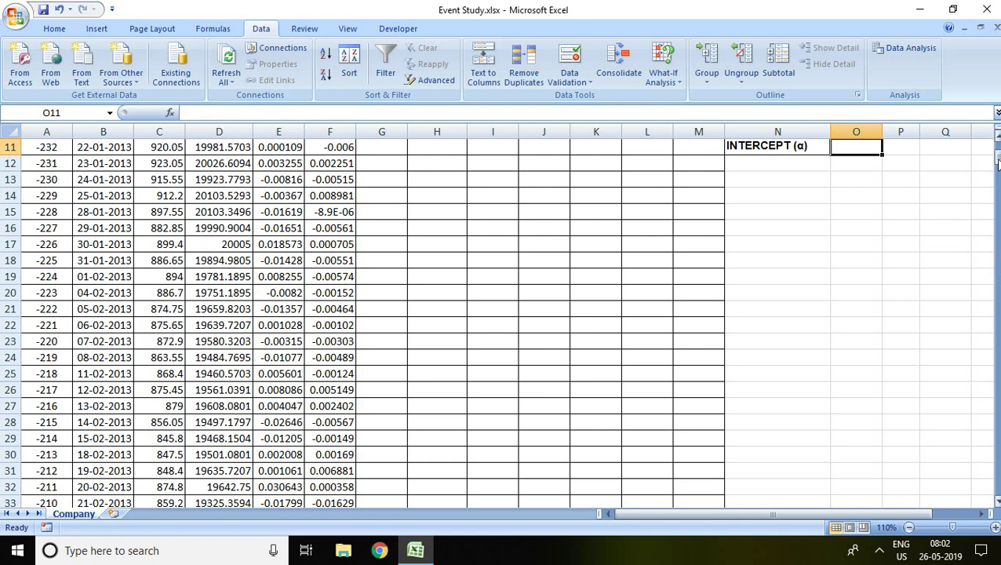
{"action": "left_click_drag", "start_coordinate": [997, 157], "coordinate": [997, 146]}
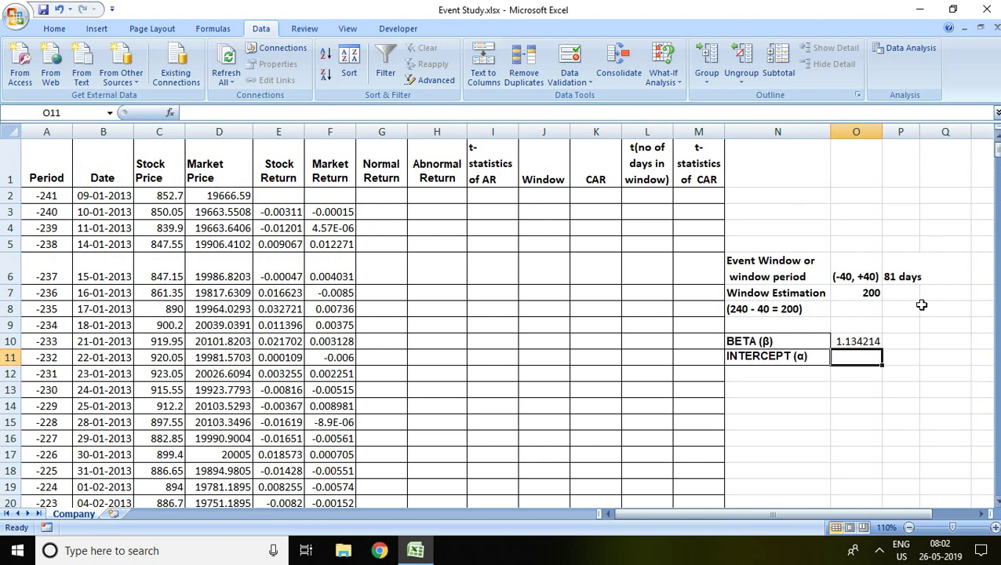
{"action": "left_click", "coordinate": [849, 341]}
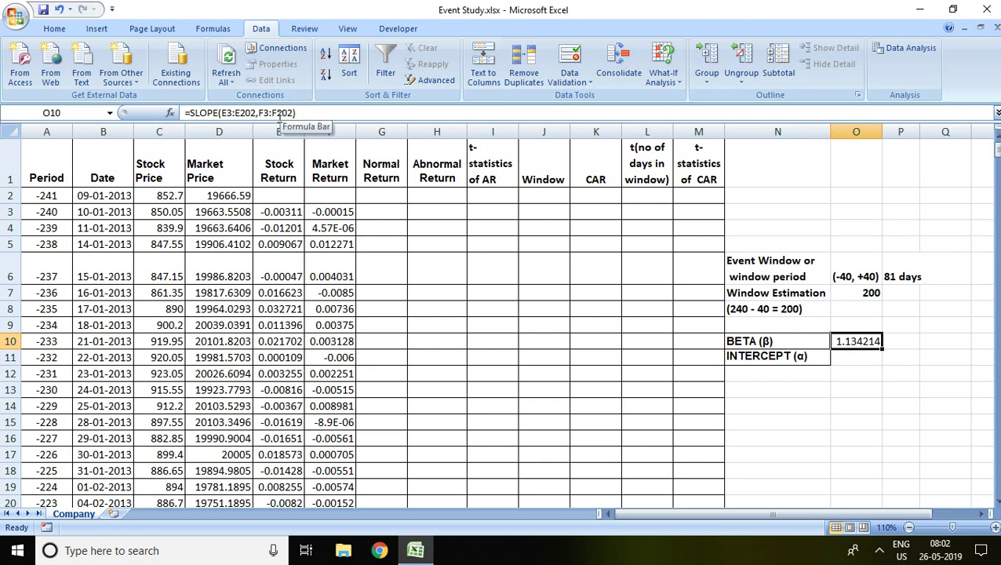
{"action": "left_click", "coordinate": [853, 358]}
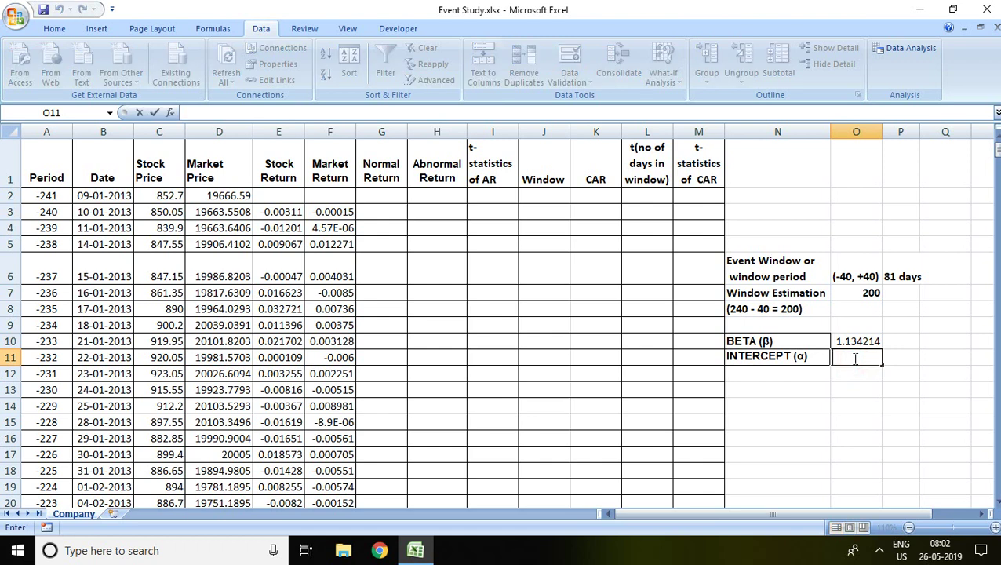
Start an INTERCEPT formula in O11 with stock returns E3:E202 as the first range
{"action": "type", "text": "=inter"}
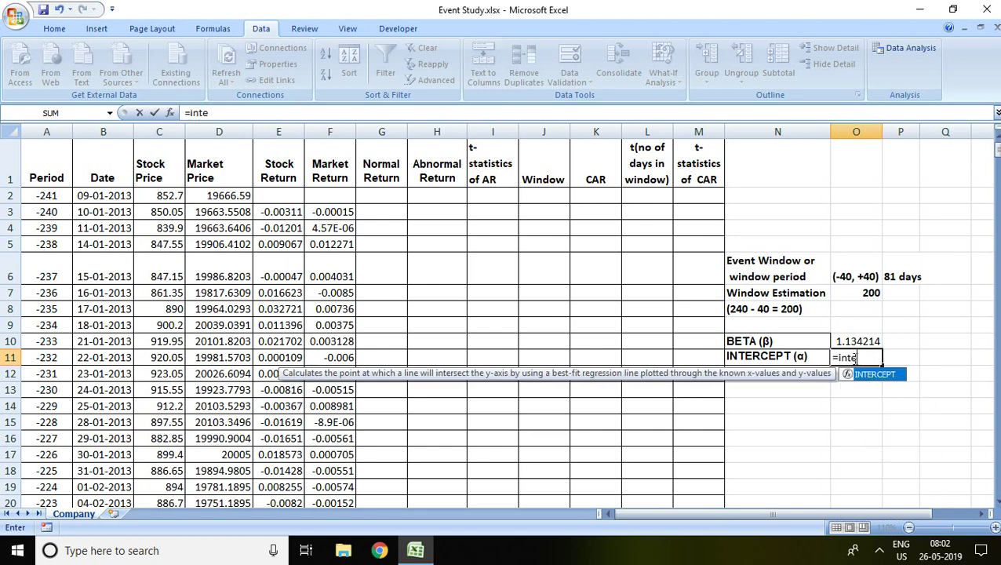
{"action": "double_click", "coordinate": [857, 375]}
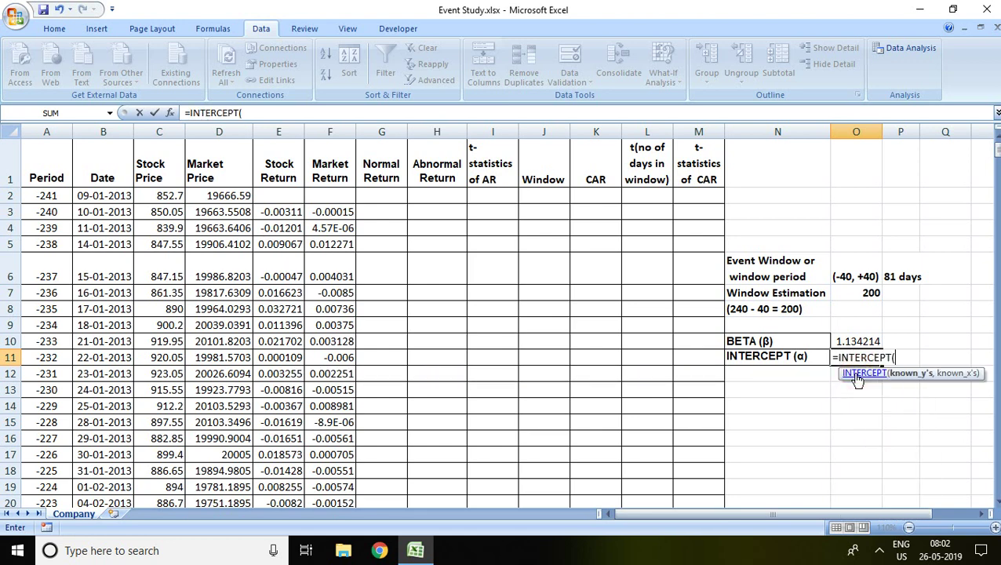
{"action": "left_click_drag", "start_coordinate": [277, 212], "coordinate": [278, 227]}
{"action": "key", "text": "shift+Down"}
{"action": "key", "text": "shift+Down"}
{"action": "key", "text": "shift+Down"}
{"action": "key", "text": "shift+Down"}
{"action": "key", "text": "shift+Down"}
{"action": "key", "text": "shift+Down"}
{"action": "key", "text": "shift+Down"}
{"action": "key", "text": "shift+Down"}
{"action": "key", "text": "shift+Down"}
{"action": "key", "text": "shift+Down"}
{"action": "key", "text": "shift+Down"}
{"action": "key", "text": "shift+Down"}
{"action": "key", "text": "shift+Down"}
{"action": "key", "text": "shift+Down"}
{"action": "key", "text": "shift+Down"}
{"action": "key", "text": "shift+Down"}
{"action": "key", "text": "shift+Down"}
{"action": "key", "text": "shift+Down"}
{"action": "key", "text": "shift+Down"}
{"action": "key", "text": "shift+Down"}
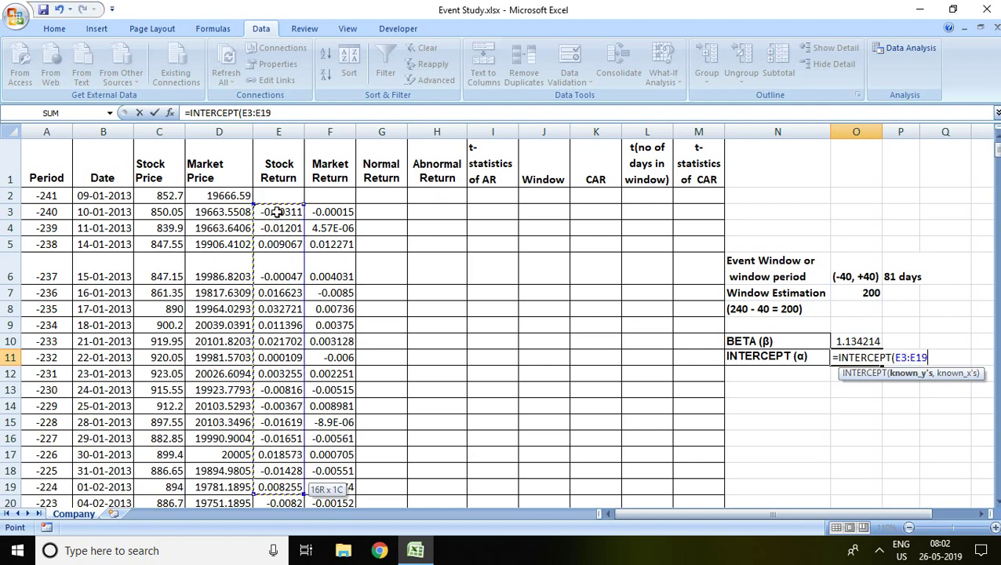
{"action": "key", "text": "shift+Down"}
{"action": "key", "text": "shift+Down"}
{"action": "key", "text": "shift+Down"}
{"action": "key", "text": "shift+Down"}
{"action": "key", "text": "shift+Down"}
{"action": "key", "text": "shift+Down"}
{"action": "key", "text": "shift+Down"}
{"action": "key", "text": "shift+Down"}
{"action": "key", "text": "shift+Down"}
{"action": "key", "text": "shift+Down"}
{"action": "key", "text": "shift+Down"}
{"action": "key", "text": "shift+Down"}
{"action": "key", "text": "shift+Down"}
{"action": "key", "text": "shift+Down"}
{"action": "key", "text": "shift+Down"}
{"action": "key", "text": "shift+Down"}
{"action": "key", "text": "shift+Down"}
{"action": "key", "text": "shift+Down"}
{"action": "key", "text": "shift+Down"}
{"action": "key", "text": "shift+Down"}
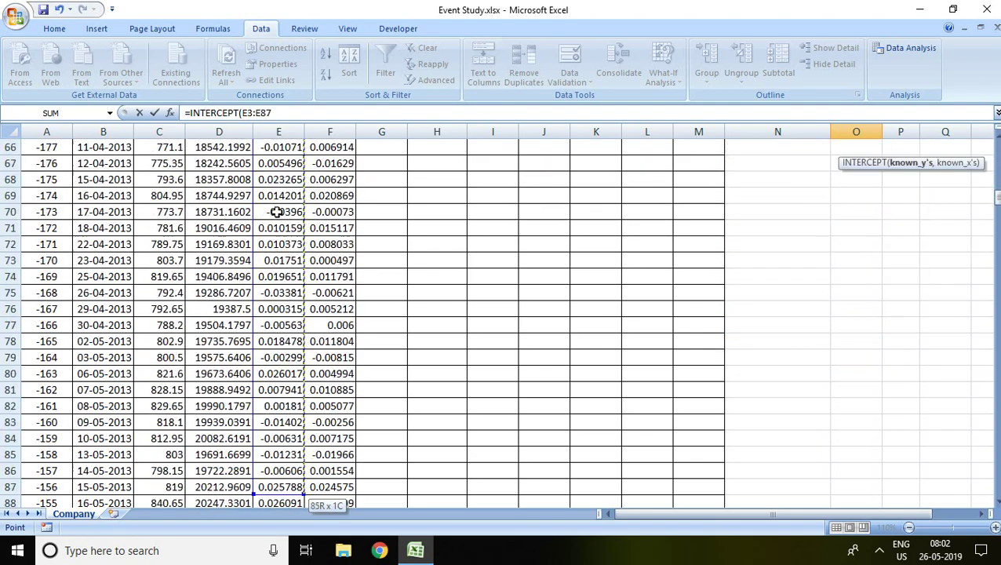
{"action": "key", "text": "shift+Down"}
{"action": "key", "text": "shift+Down"}
{"action": "key", "text": "shift+Down"}
{"action": "key", "text": "shift+Down"}
{"action": "key", "text": "shift+Down"}
{"action": "key", "text": "shift+Down"}
{"action": "key", "text": "shift+Down"}
{"action": "key", "text": "shift+Down"}
{"action": "key", "text": "shift+Down"}
{"action": "key", "text": "shift+Down"}
{"action": "key", "text": "shift+Down"}
{"action": "key", "text": "shift+Down"}
{"action": "key", "text": "shift+Down"}
{"action": "key", "text": "shift+Down"}
{"action": "key", "text": "shift+Down"}
{"action": "key", "text": "shift+Down"}
{"action": "key", "text": "shift+Down"}
{"action": "key", "text": "shift+Down"}
{"action": "key", "text": "shift+Down"}
{"action": "key", "text": "shift+Down"}
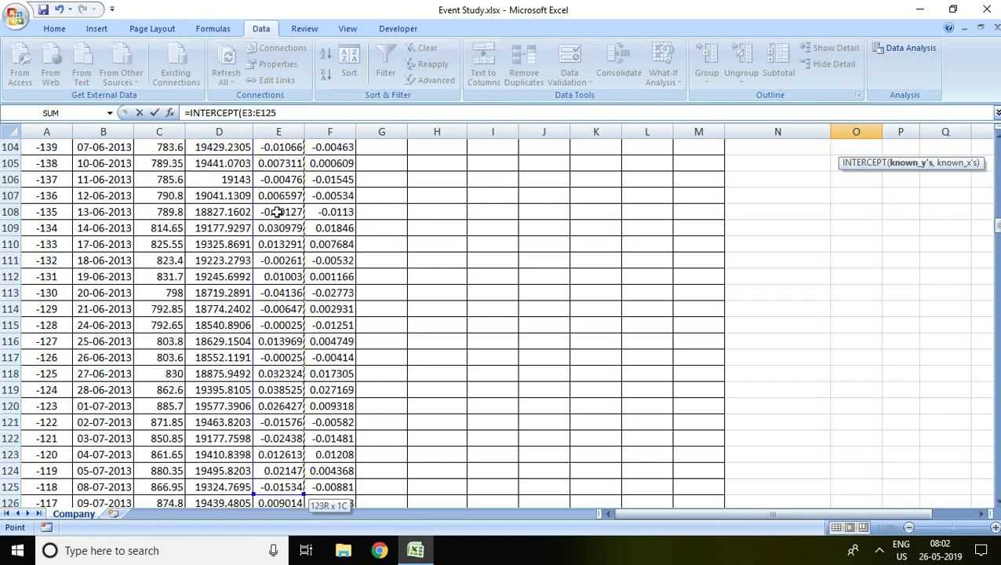
{"action": "key", "text": "shift+Down"}
{"action": "key", "text": "shift+Down"}
{"action": "key", "text": "shift+Down"}
{"action": "key", "text": "shift+Down"}
{"action": "key", "text": "shift+Down"}
{"action": "key", "text": "shift+Down"}
{"action": "key", "text": "shift+Down"}
{"action": "key", "text": "shift+Down"}
{"action": "key", "text": "shift+Down"}
{"action": "key", "text": "shift+Down"}
{"action": "key", "text": "shift+Down"}
{"action": "key", "text": "shift+Down"}
{"action": "key", "text": "shift+Down"}
{"action": "key", "text": "shift+Down"}
{"action": "key", "text": "shift+Down"}
{"action": "key", "text": "shift+Down"}
{"action": "key", "text": "shift+Down"}
{"action": "key", "text": "shift+Down"}
{"action": "key", "text": "shift+Down"}
{"action": "key", "text": "shift+Down"}
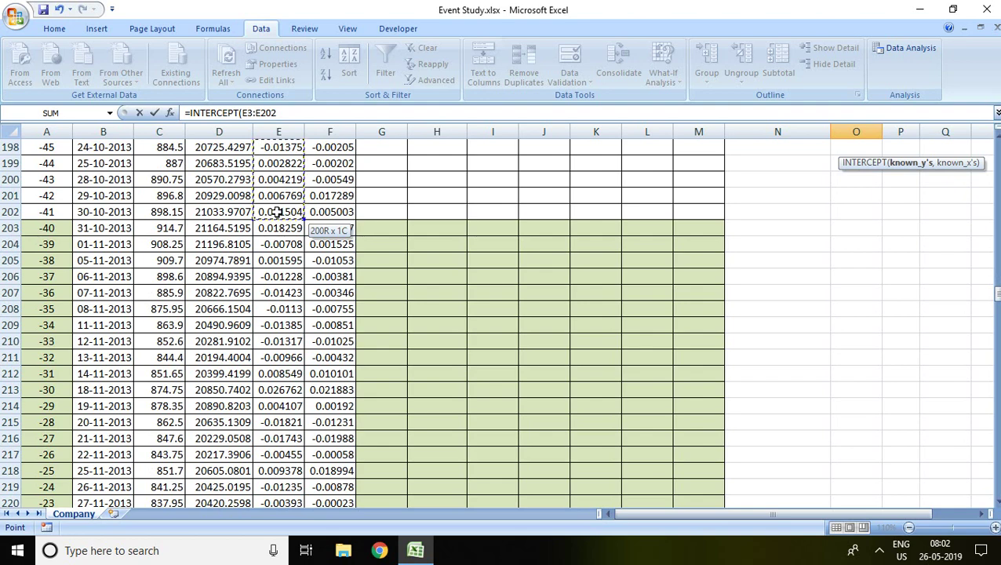
Add market returns F3:F202 as the second range and commit, giving -0.00012
{"action": "type", "text": ","}
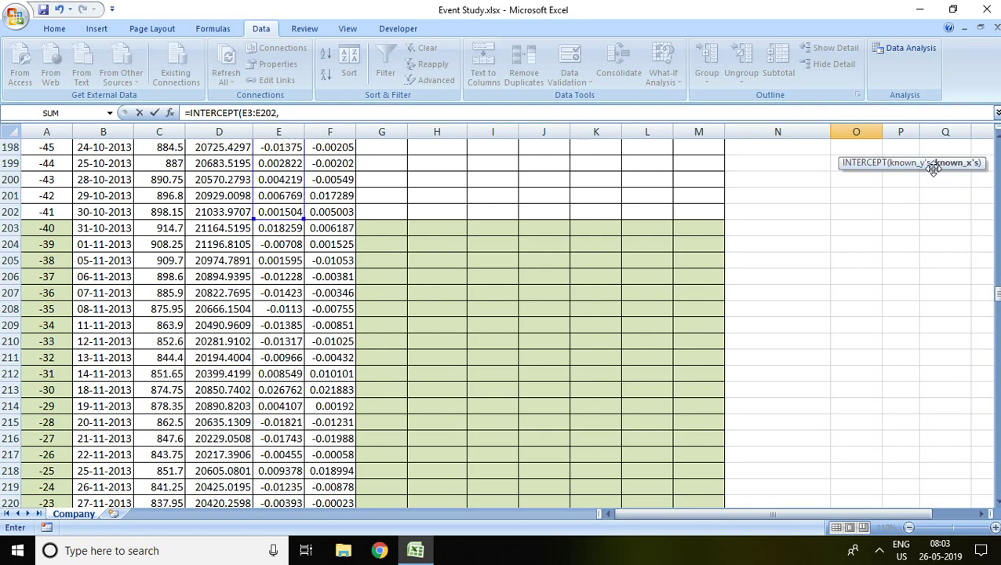
{"action": "scroll", "coordinate": [396, 313], "scroll_direction": "up", "scroll_amount": 20}
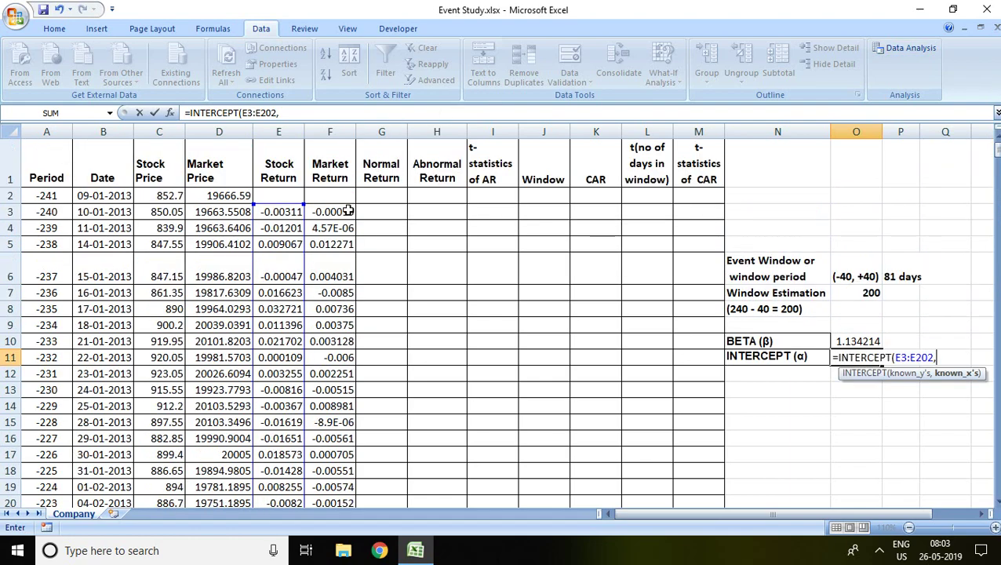
{"action": "left_click", "coordinate": [341, 212]}
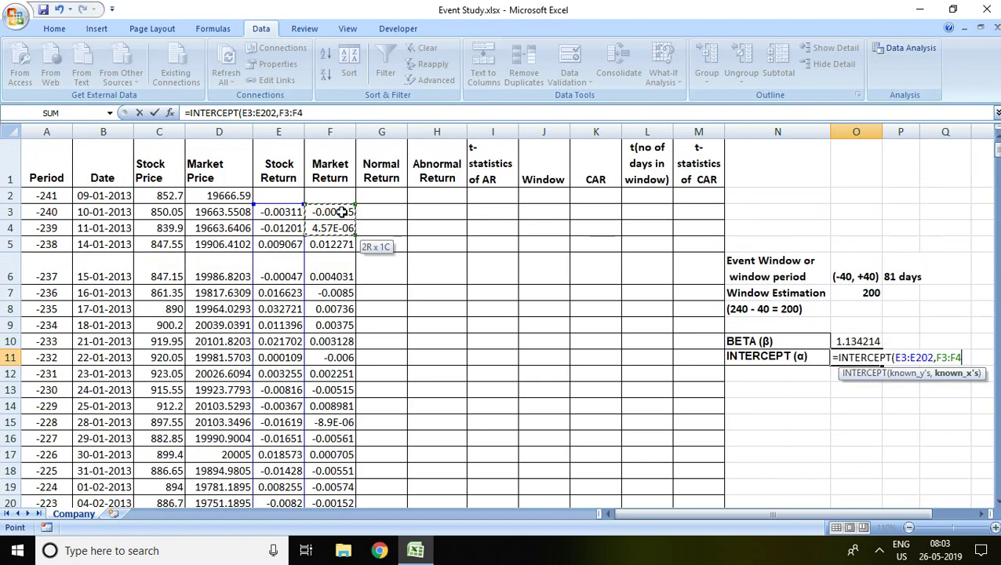
{"action": "mouse_move", "coordinate": [342, 212]}
{"action": "left_mouse_down"}
{"action": "mouse_move", "coordinate": [342, 506]}
{"action": "mouse_move", "coordinate": [342, 211]}
{"action": "left_mouse_up"}
{"action": "type", "text": ")"}
{"action": "key", "text": "Return"}
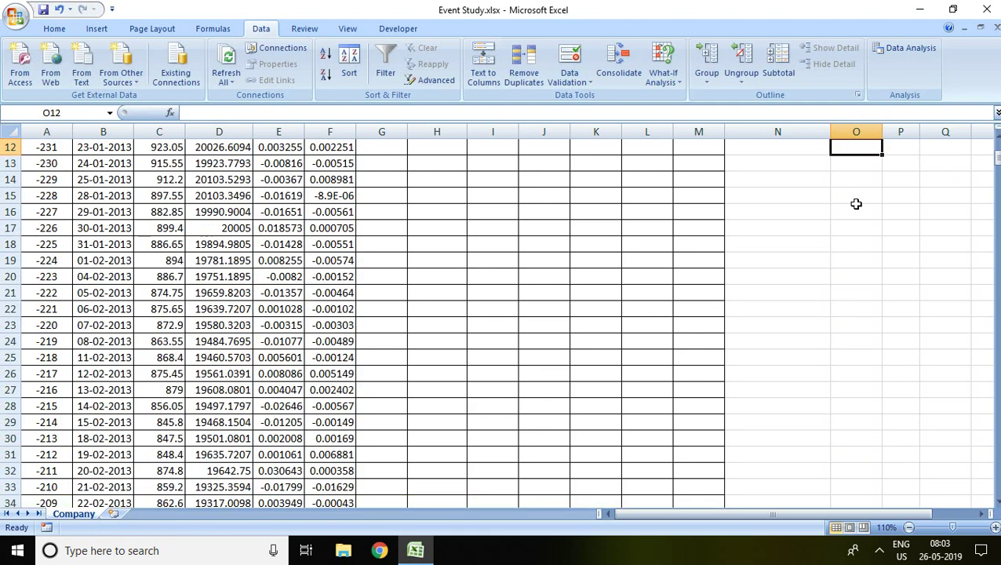
{"action": "scroll", "coordinate": [998, 160], "scroll_direction": "up", "scroll_amount": 4}
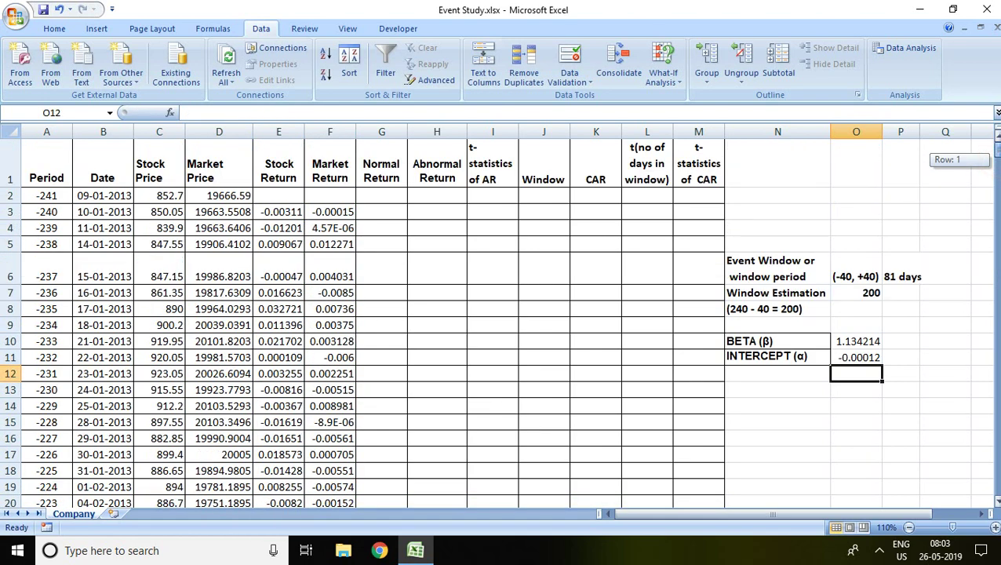
{"action": "left_click", "coordinate": [862, 358]}
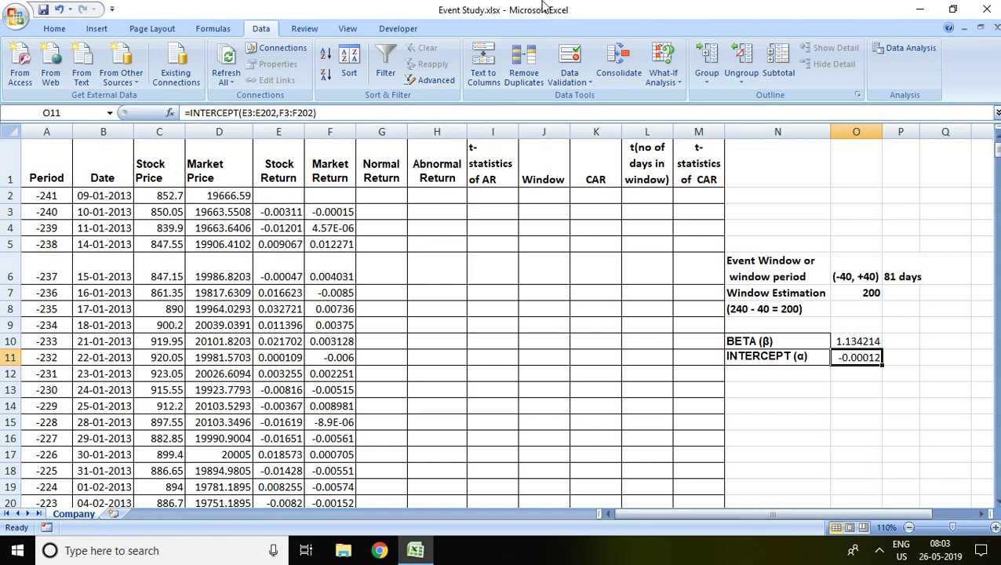
{"action": "mouse_move", "coordinate": [542, 8]}
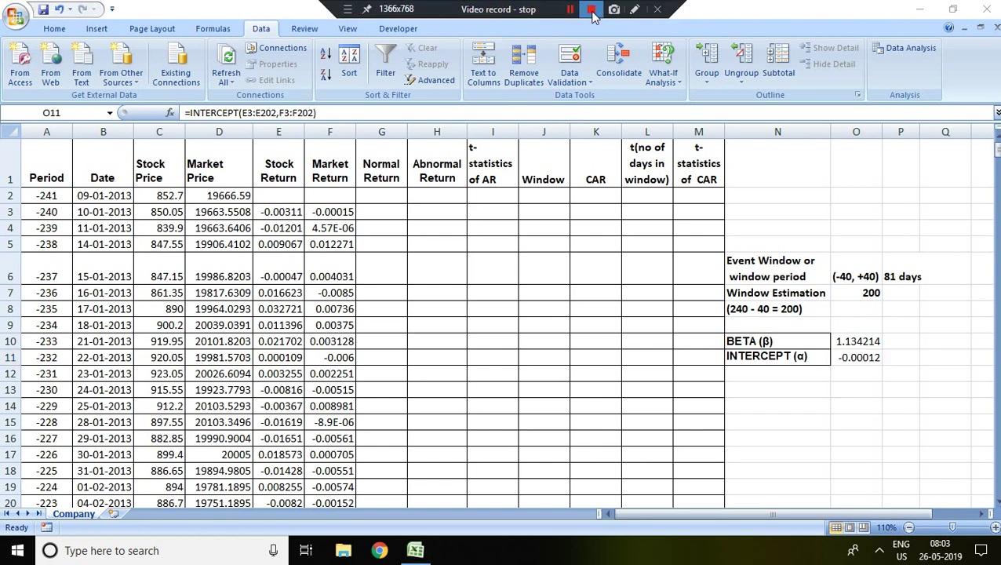